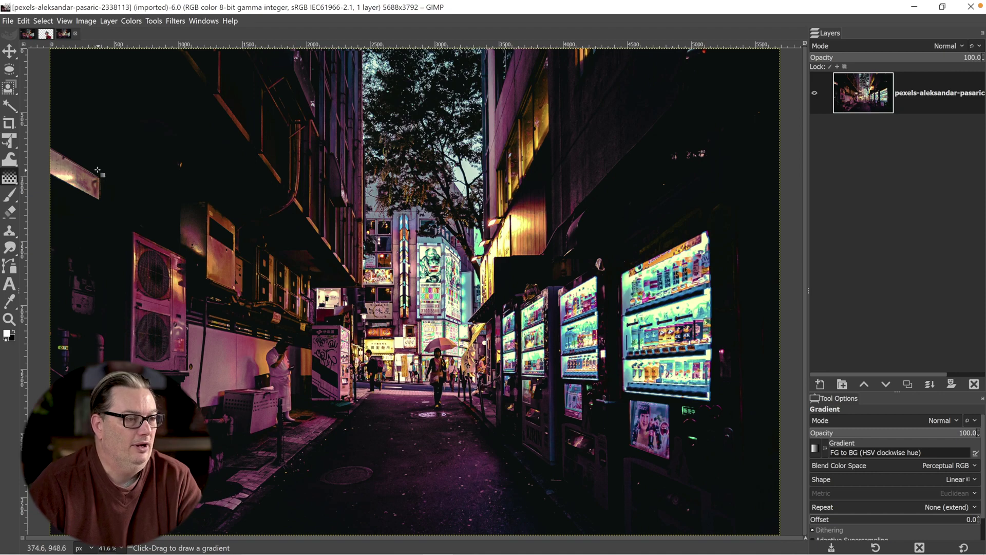
Step: Switch to the subject image and show its Subject.psd copy layer to view the original photo
click(45, 34)
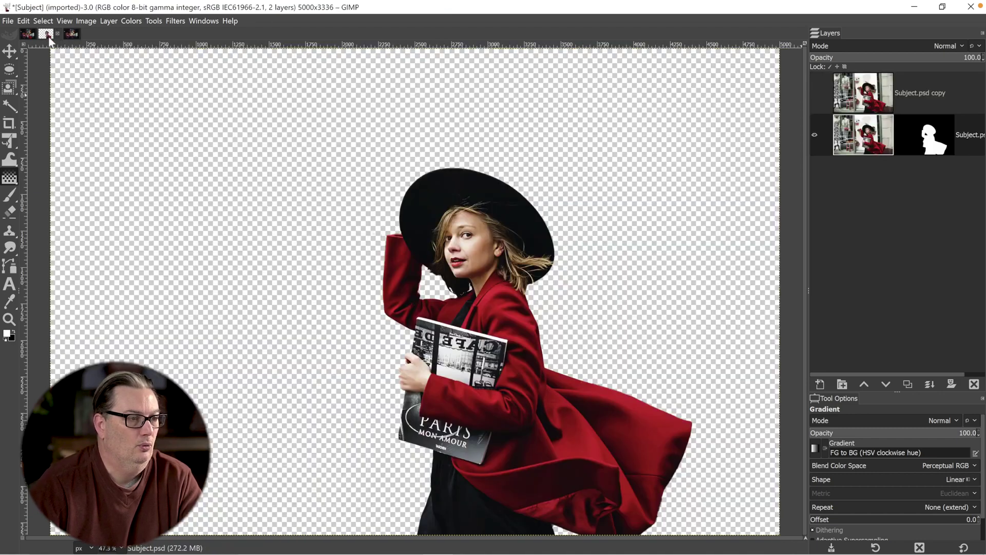
click(815, 93)
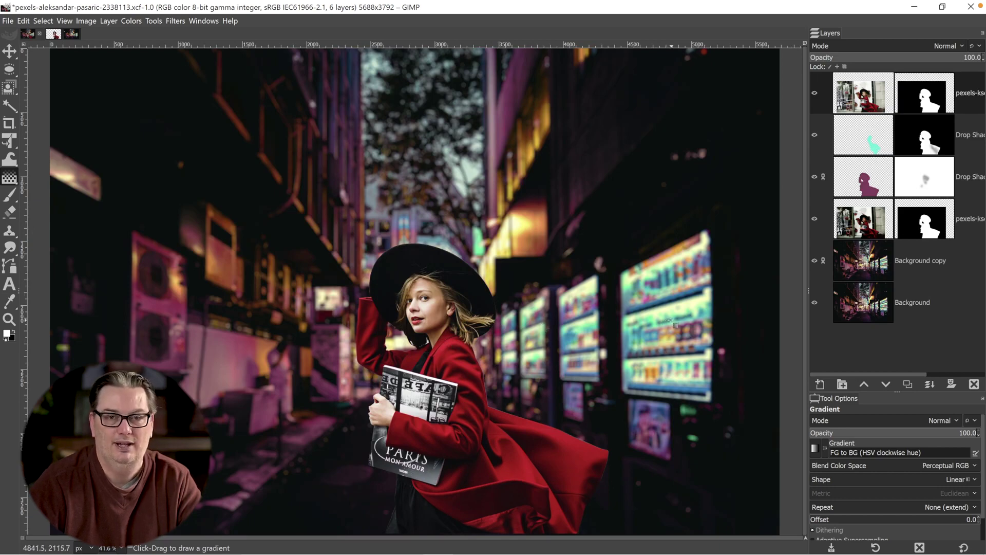
Step: Toggle the top subject layer's visibility in the alley composite to compare the image with and without it
click(814, 93)
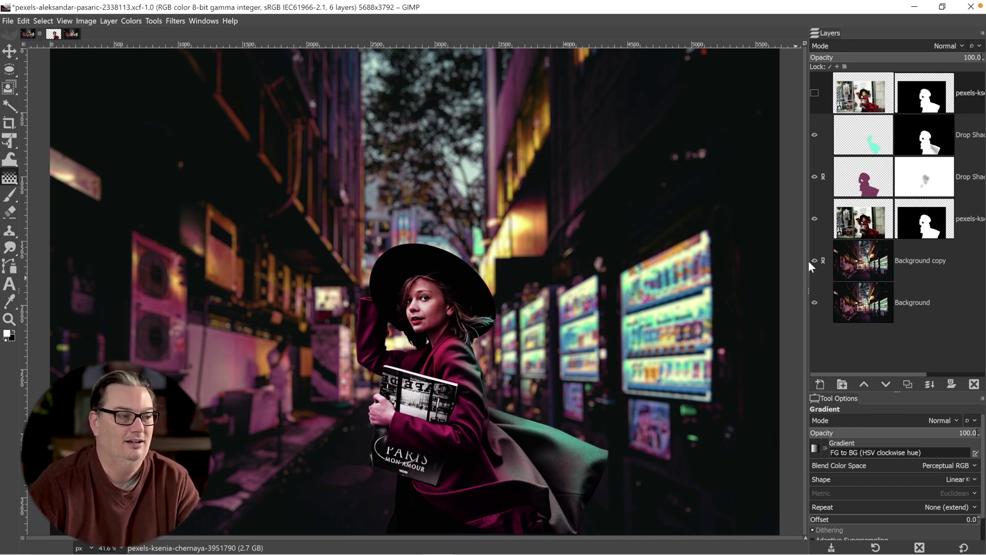
mouse_move(705, 554)
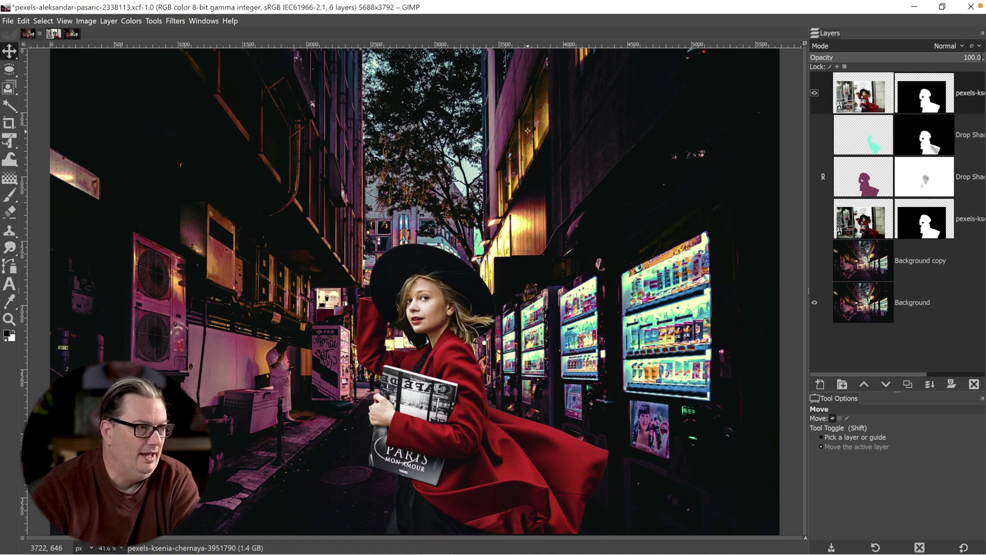
click(815, 92)
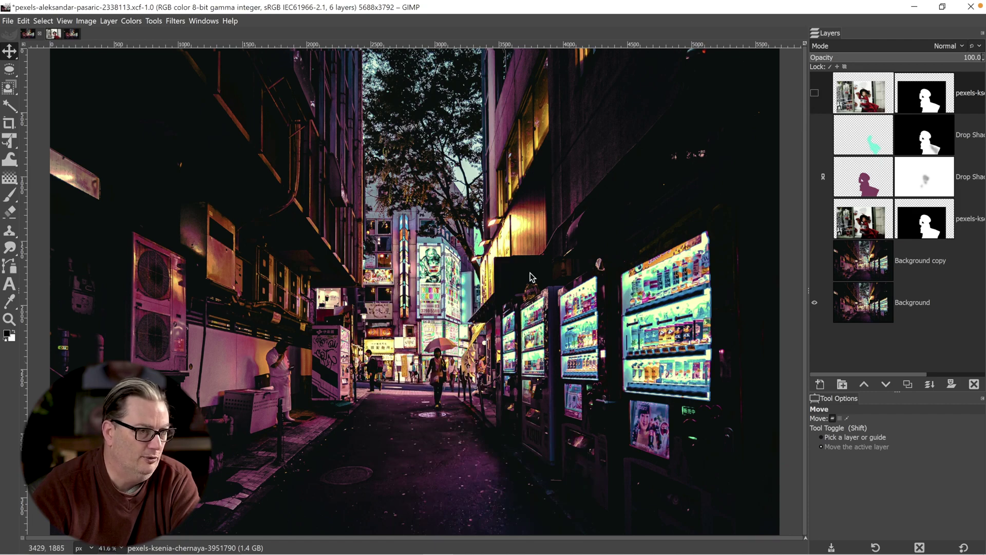
click(814, 93)
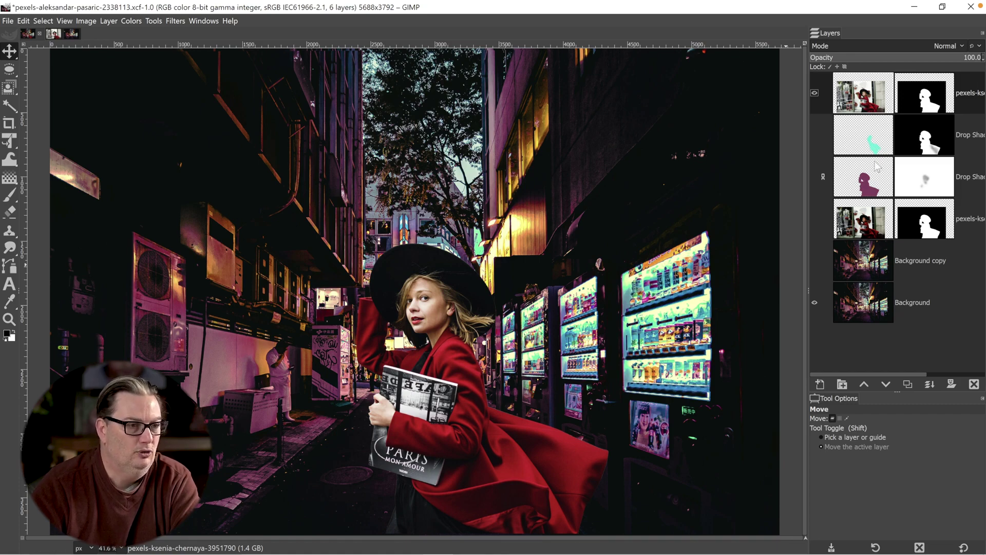
Step: Show both Drop Shadow layers and the lower subject layer, and hide the top subject layer
click(815, 137)
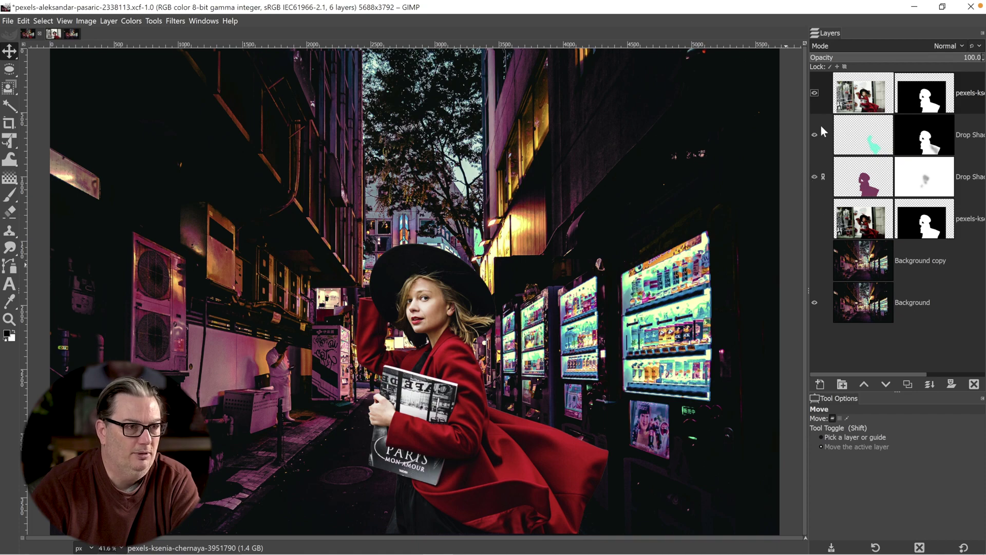
click(814, 93)
click(814, 219)
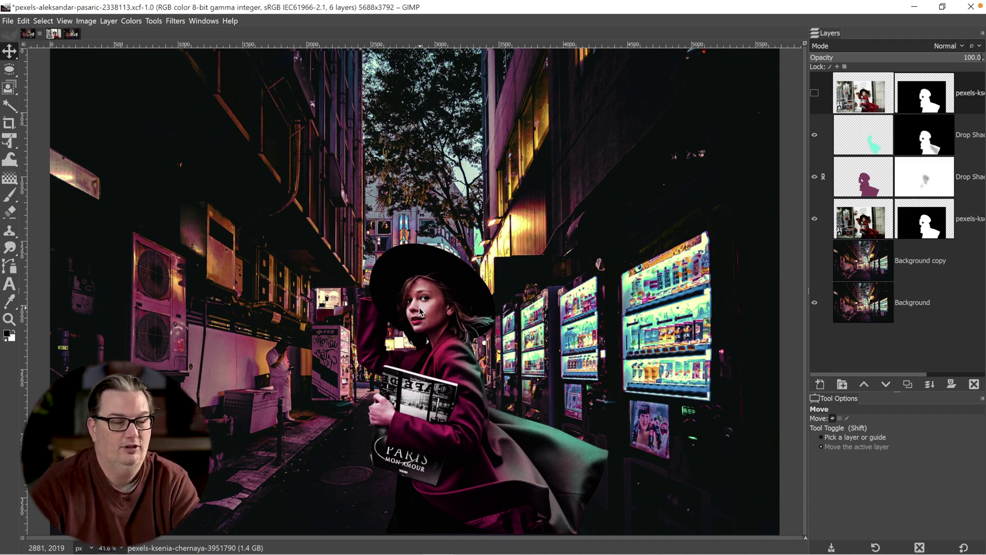
Step: Inspect the HTML notations of the saved purple swatch 873a5e and aqua swatch 03f3d6, and the screen color picker, in the foreground color settings
click(7, 333)
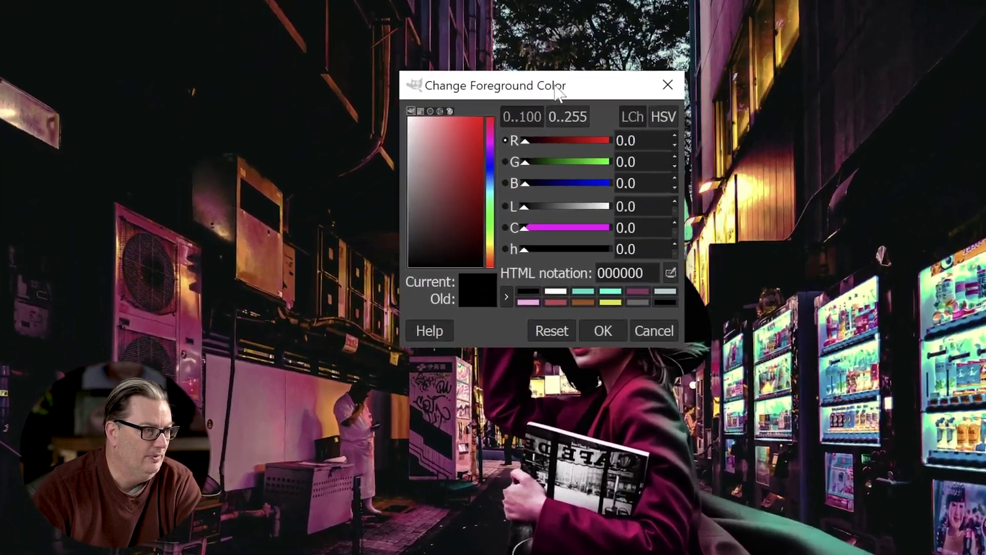
click(638, 292)
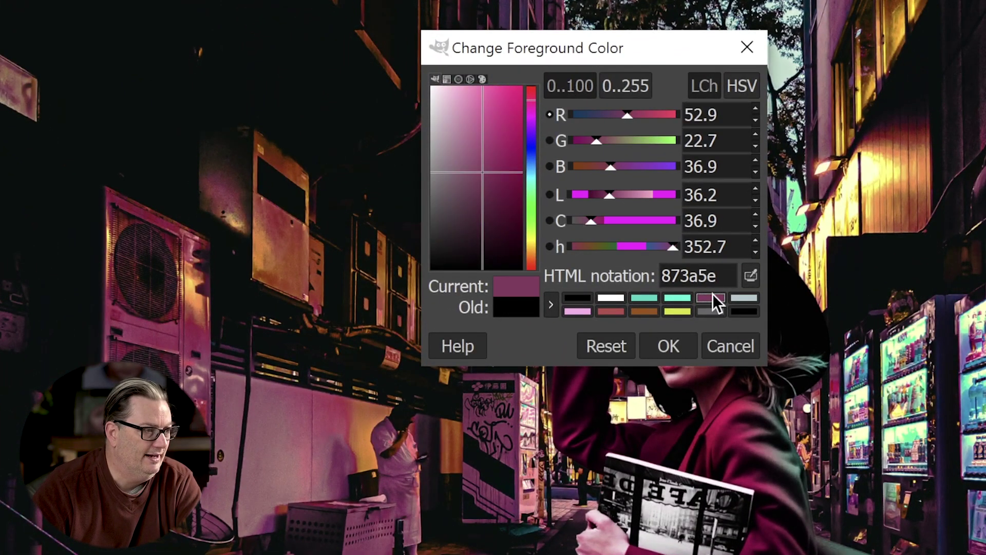
drag(719, 275, 663, 275)
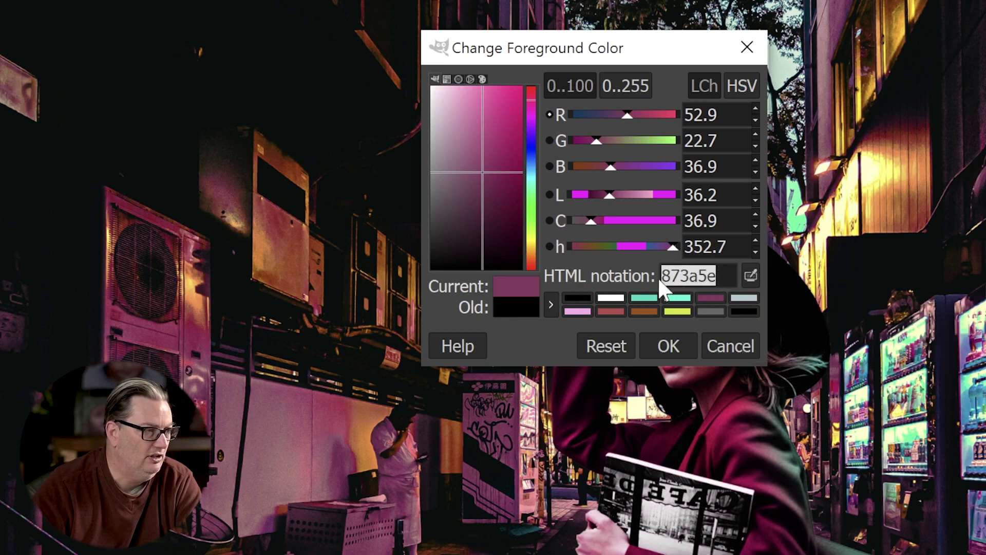
click(678, 298)
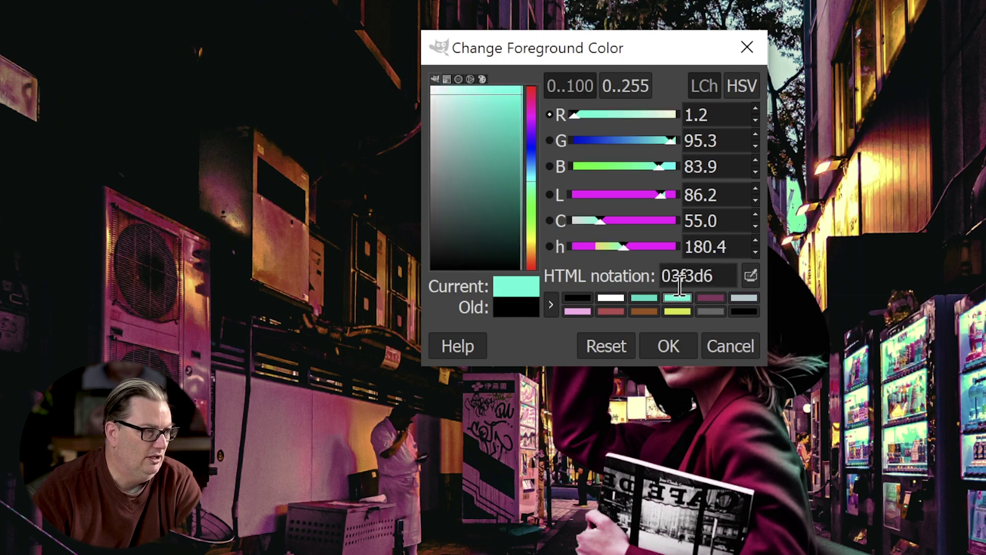
drag(718, 275, 624, 279)
click(687, 270)
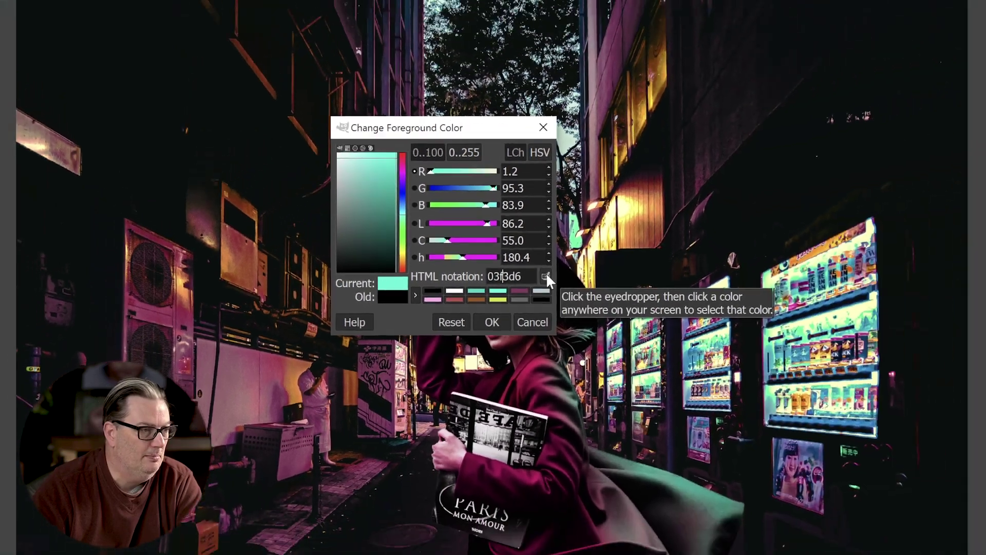
click(546, 275)
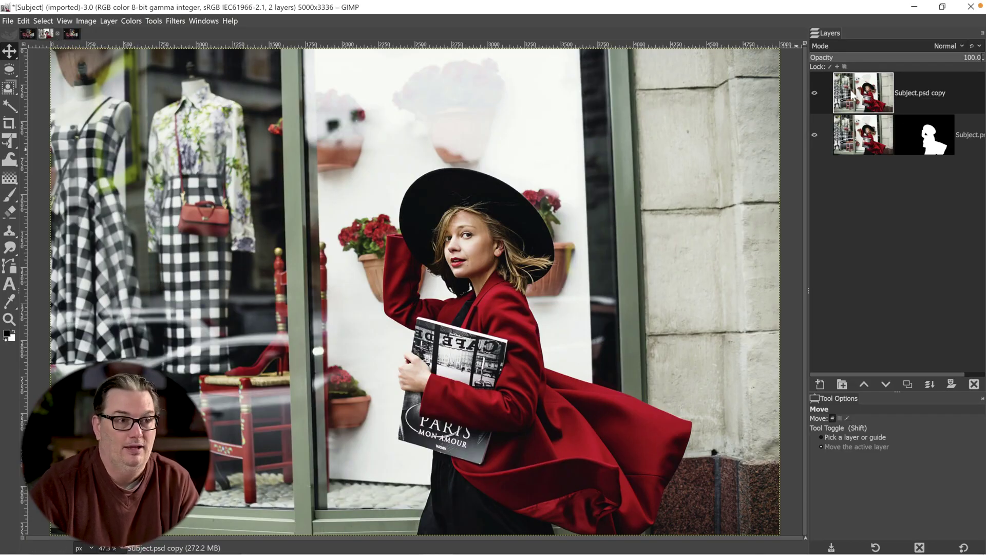
Step: Hide the Subject.psd copy layer, bring the masked subject layer into the alley composite, and position it over the existing woman
click(813, 93)
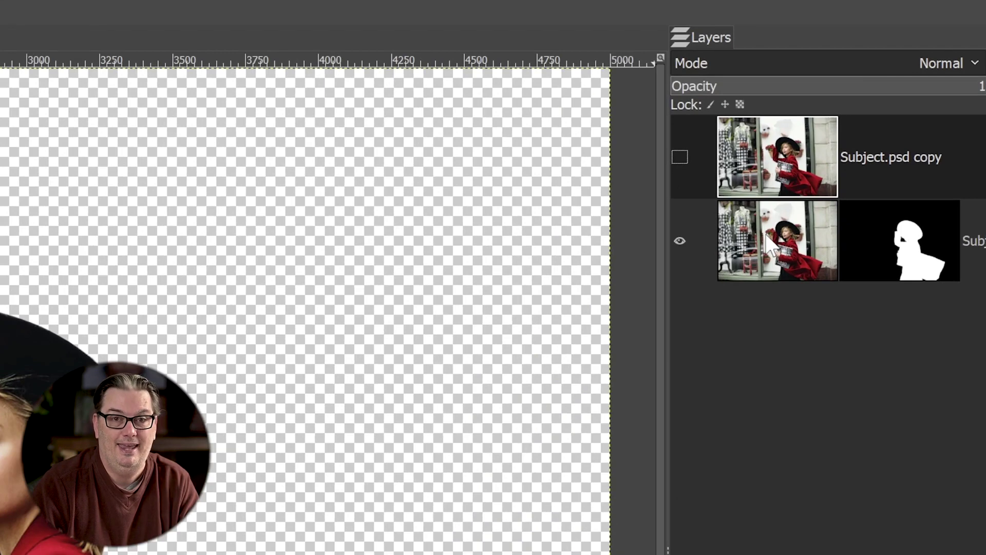
drag(766, 236, 844, 456)
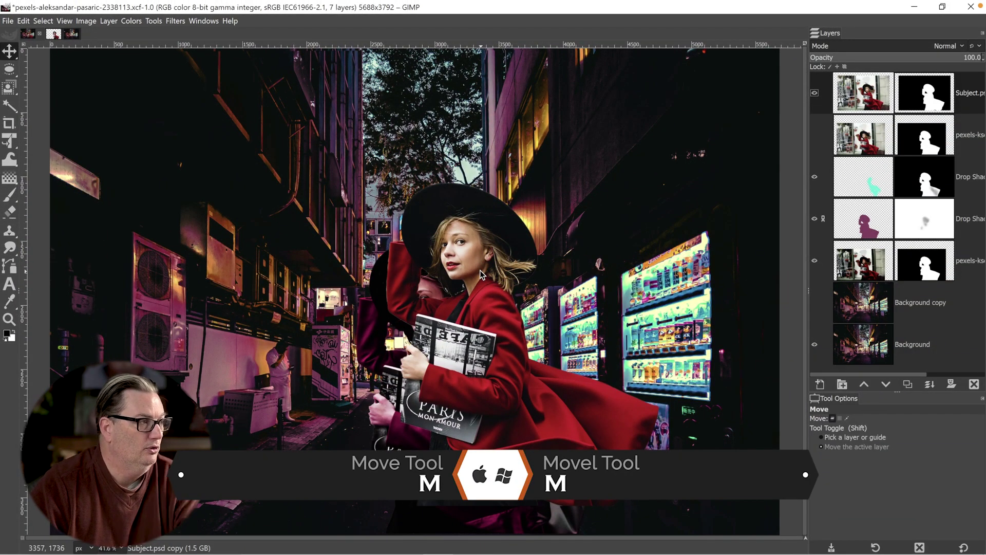
drag(480, 270, 448, 324)
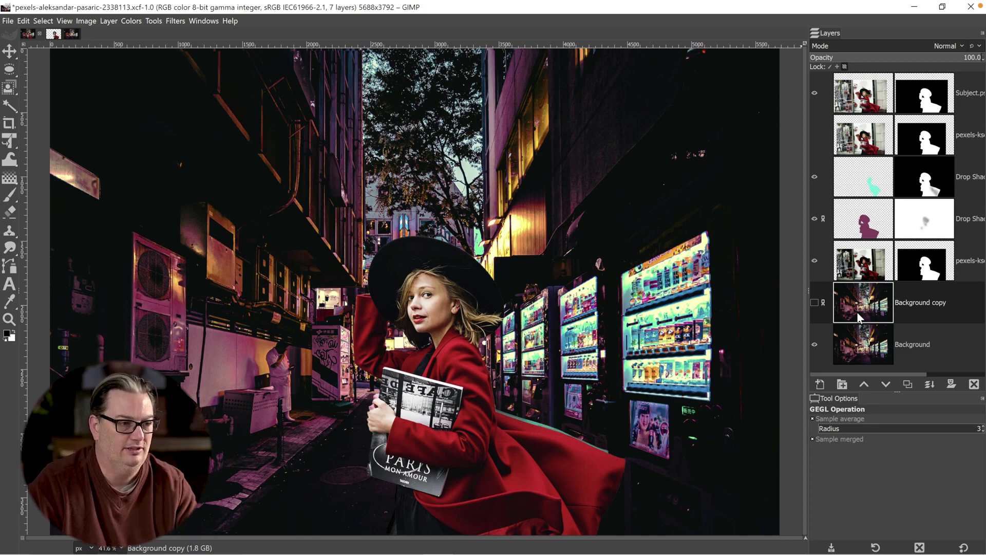
Step: Toggle the Background copy layer to compare it with the original, and duplicate the Background layer
click(814, 302)
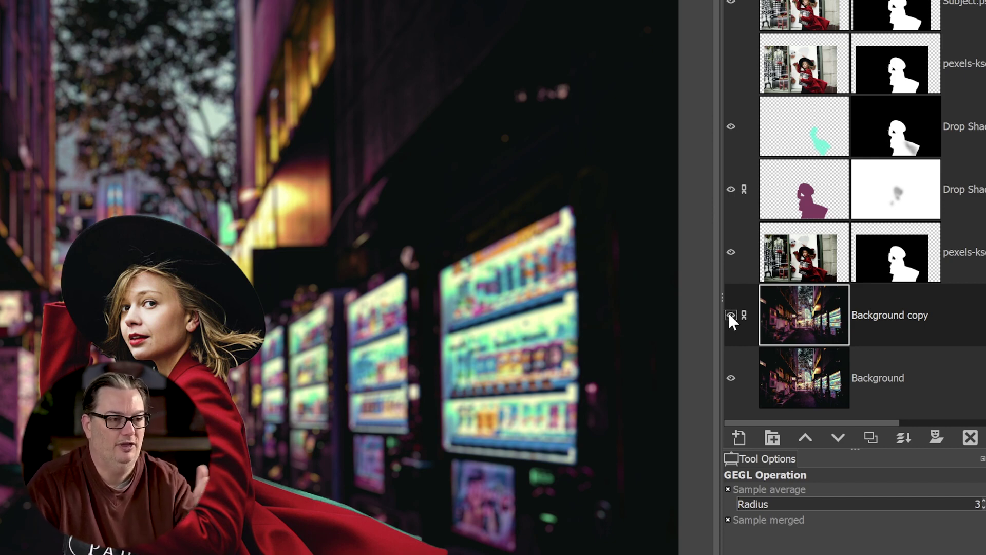
click(729, 314)
click(829, 360)
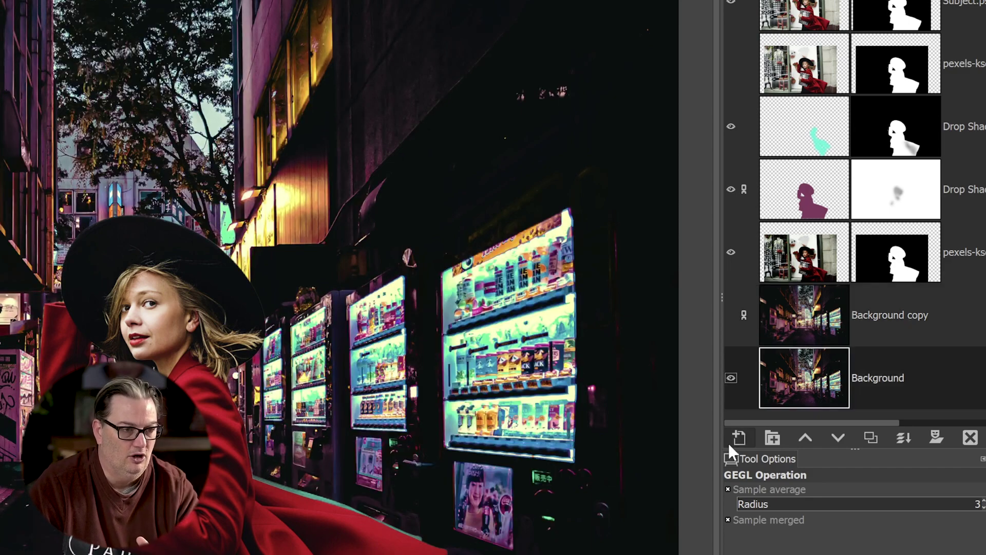
click(870, 437)
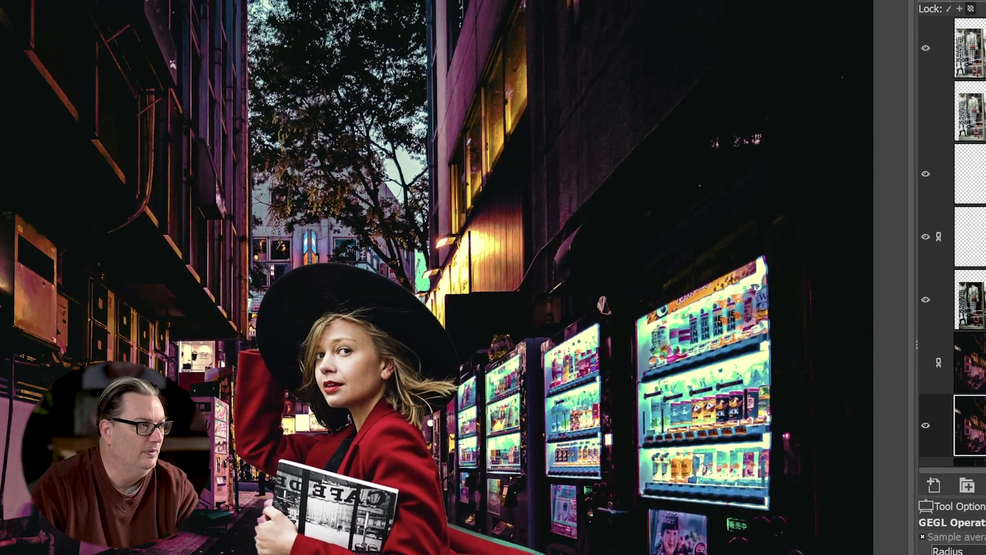
Step: Try Lens Blur on the duplicated background at radii 48.86, 7.87 and 13.87, cancel it, and delete the duplicate layer
click(238, 5)
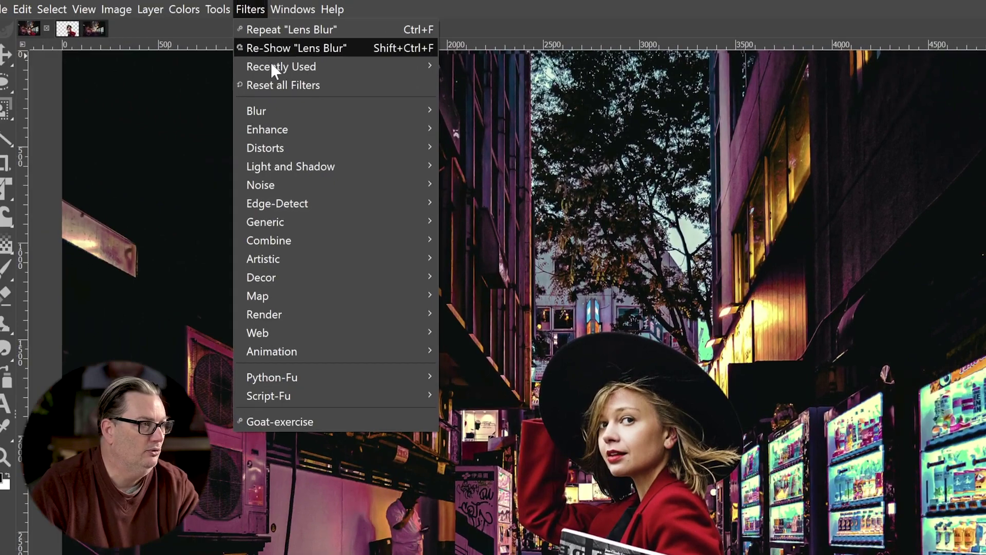
mouse_move(432, 118)
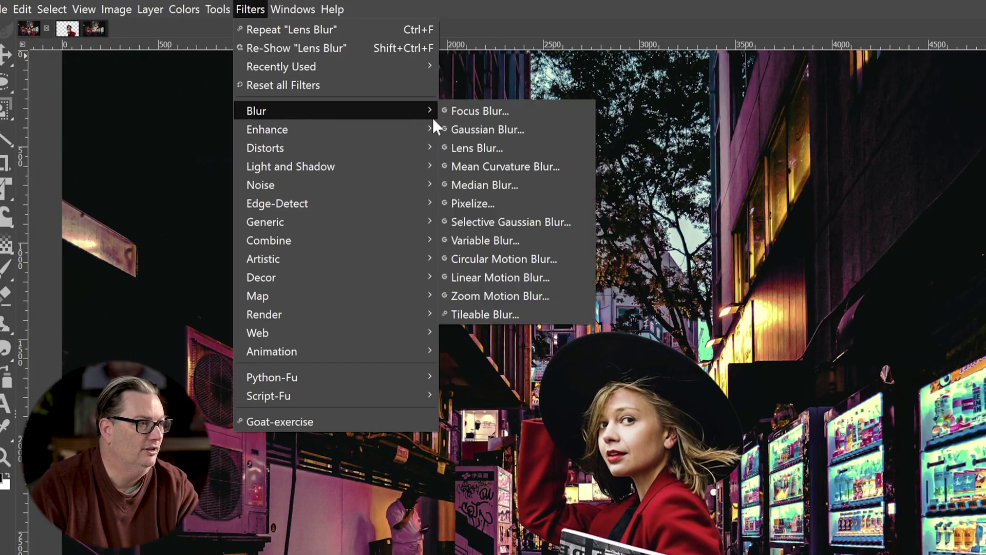
click(495, 147)
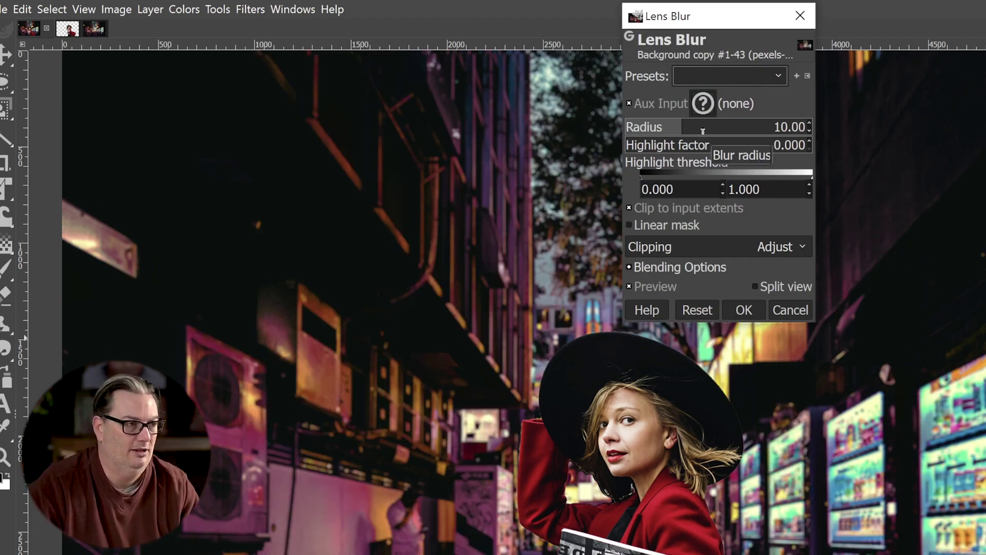
click(751, 128)
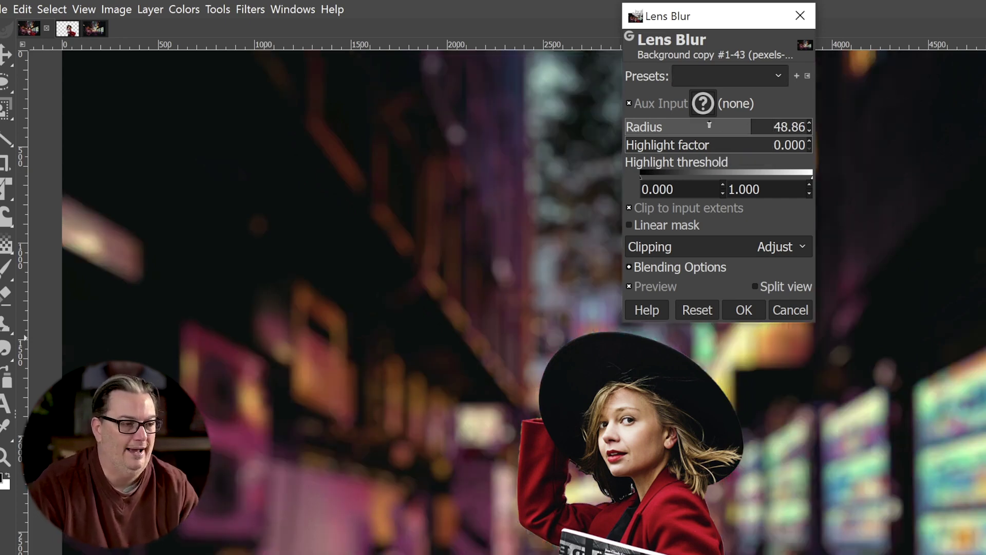
click(674, 127)
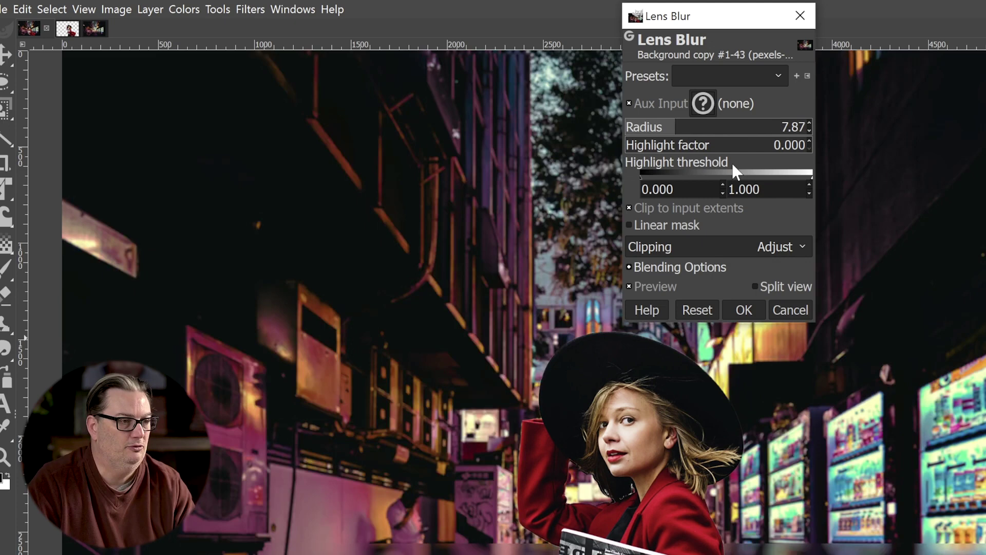
click(692, 127)
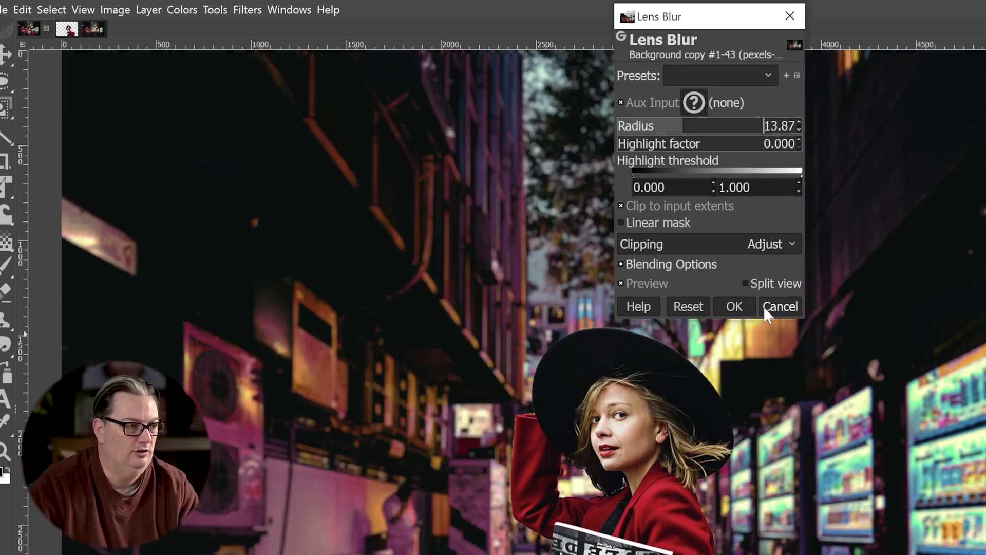
click(777, 311)
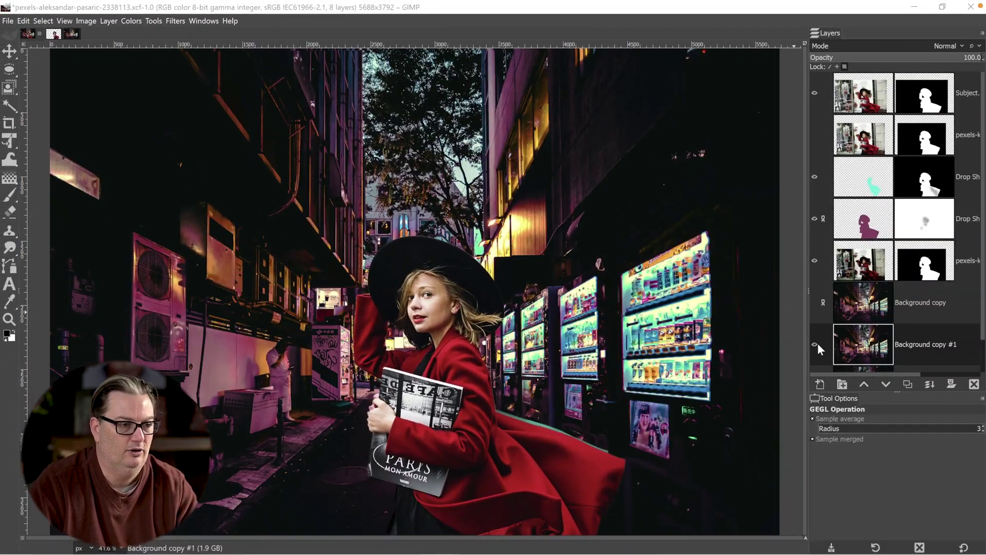
click(974, 384)
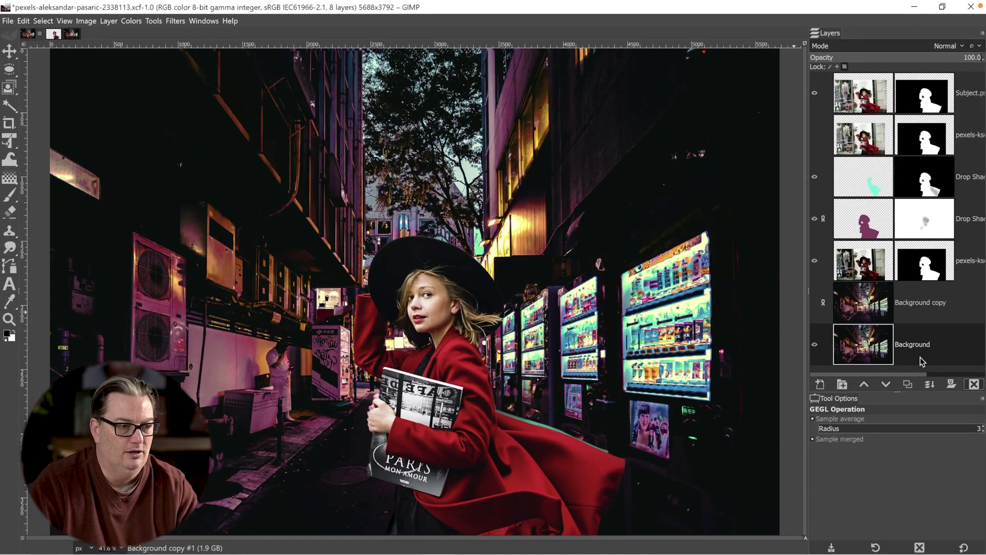
Step: Show the blurred Background copy layer and make it the active layer
click(814, 302)
click(873, 308)
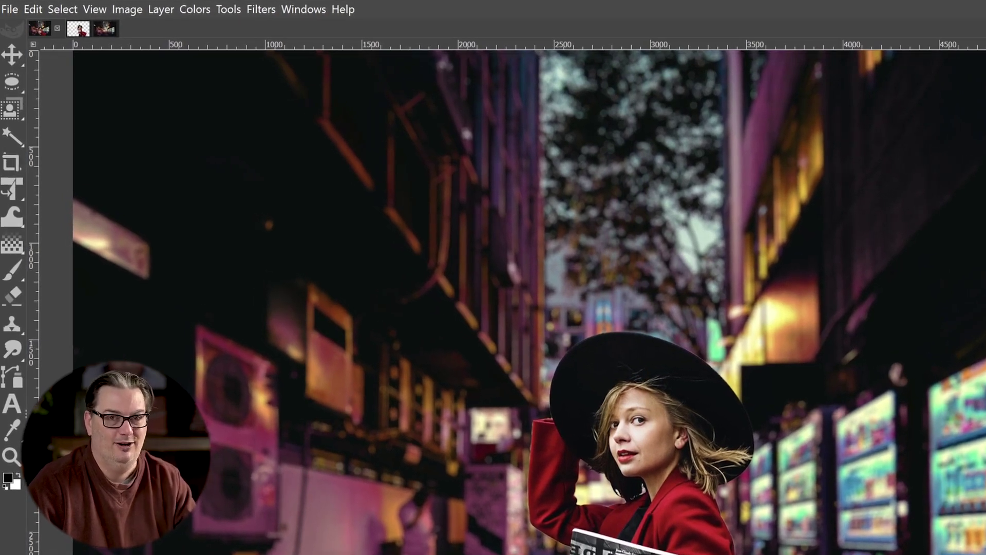
Step: Try darkening the Background copy with a Value curve point at input 75, output 46, and cancel the adjustment
click(195, 8)
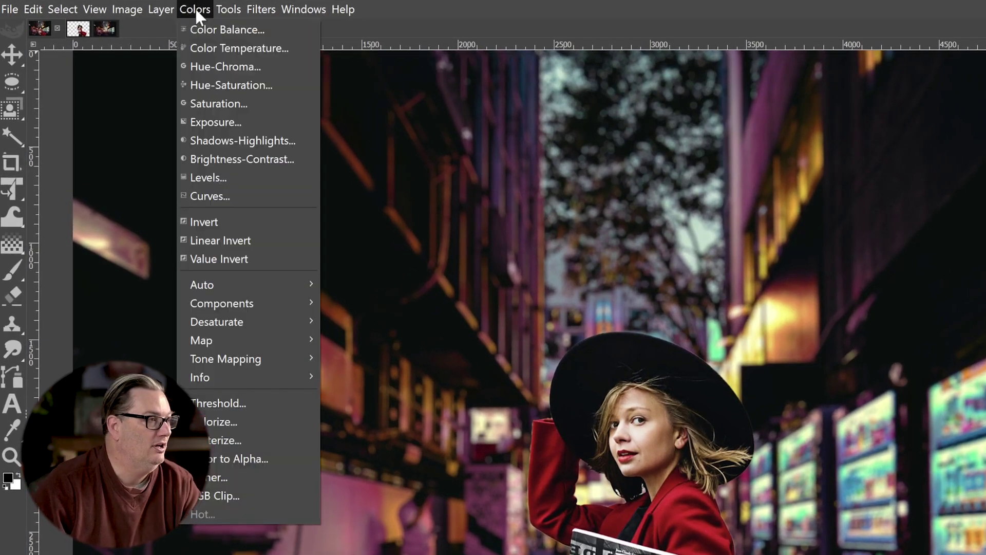
click(232, 195)
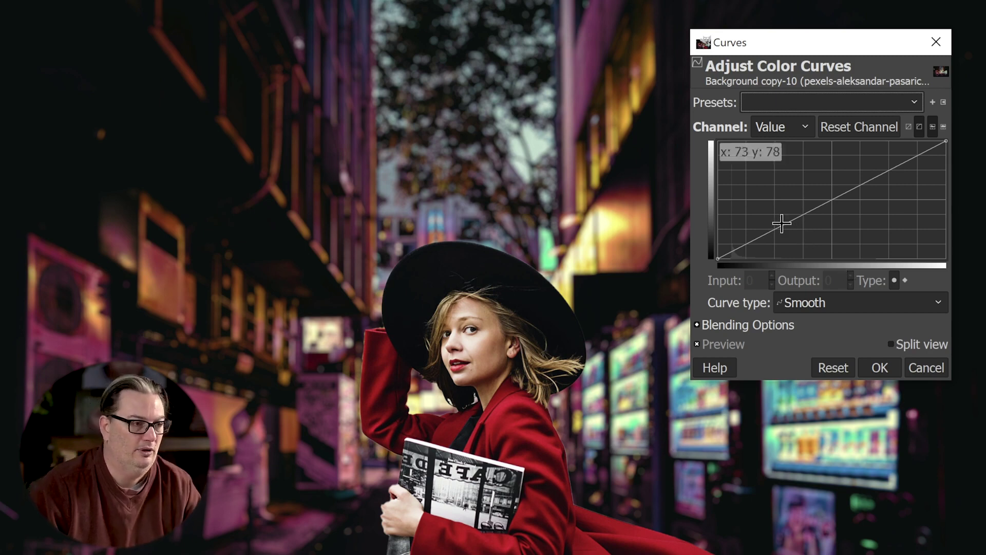
drag(781, 225, 783, 237)
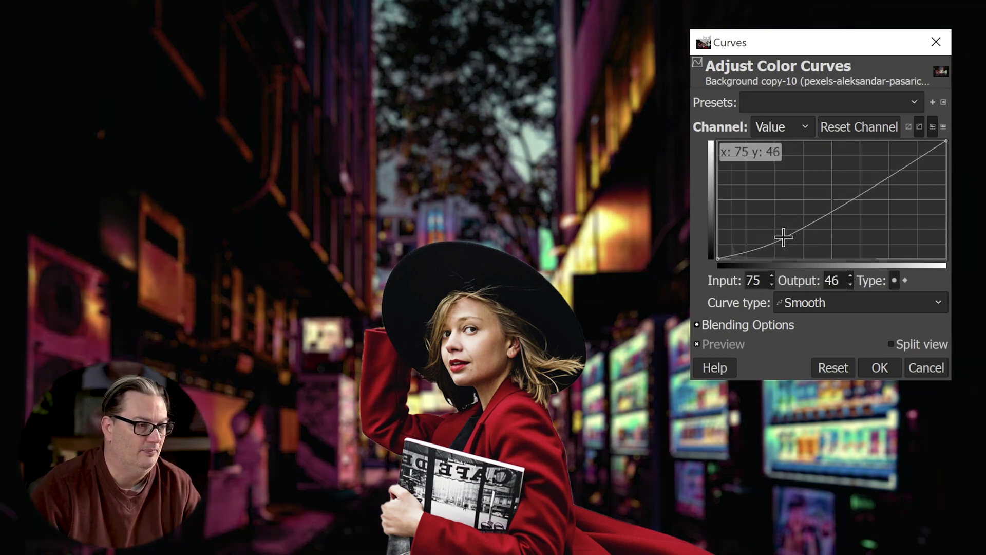
click(927, 367)
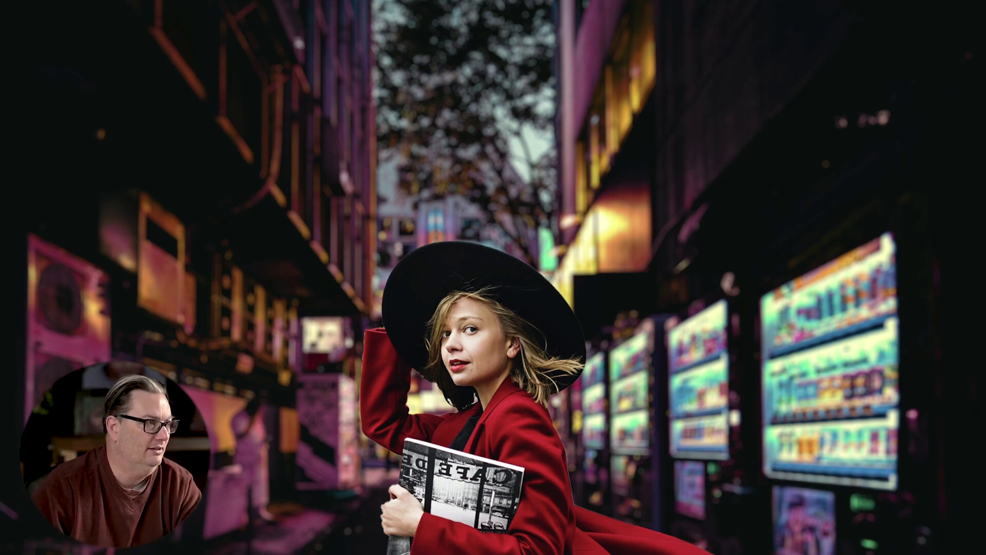
Step: Darken the woman's shadows with a Value curve point at input 73, output 34 on the Subject layer, checking the preview
click(20, 1)
click(75, 106)
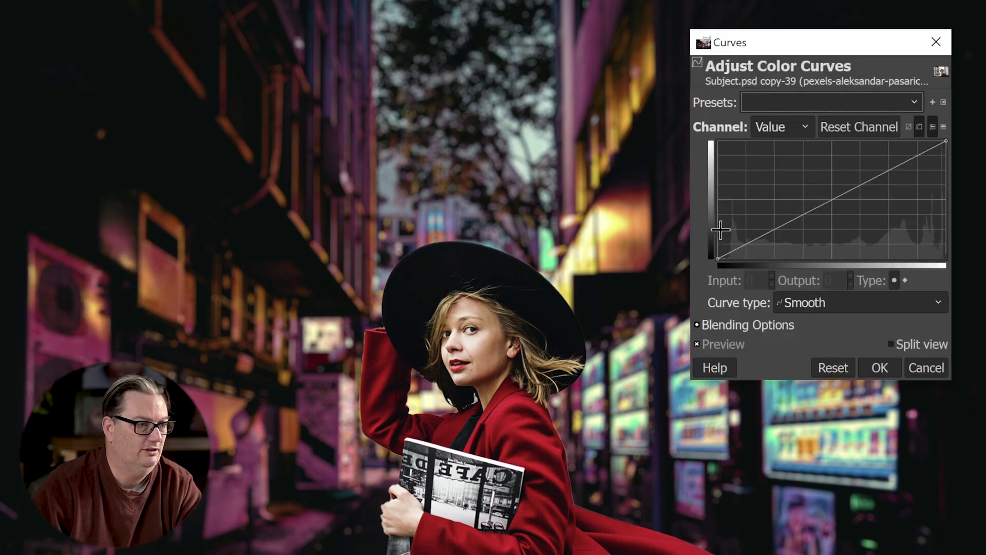
drag(780, 226, 780, 240)
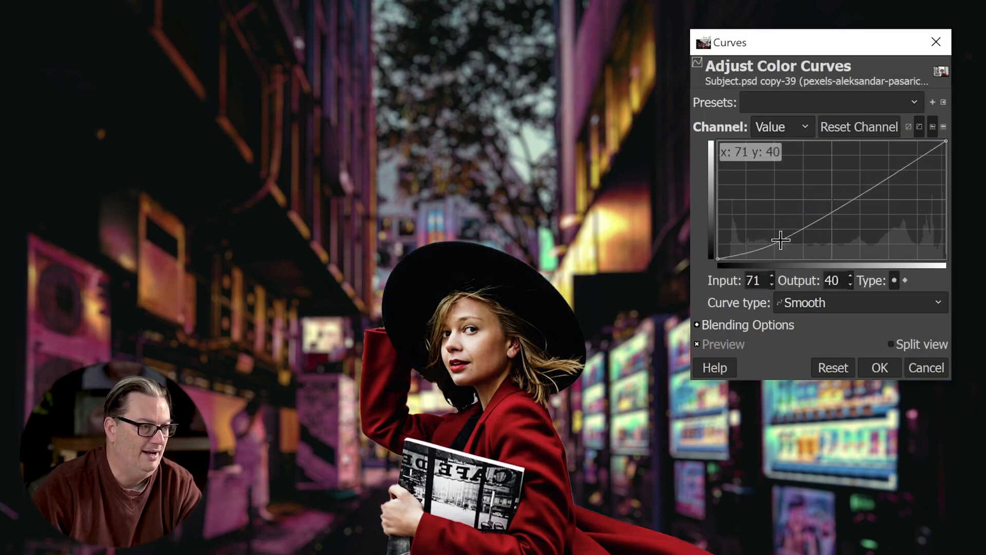
click(717, 342)
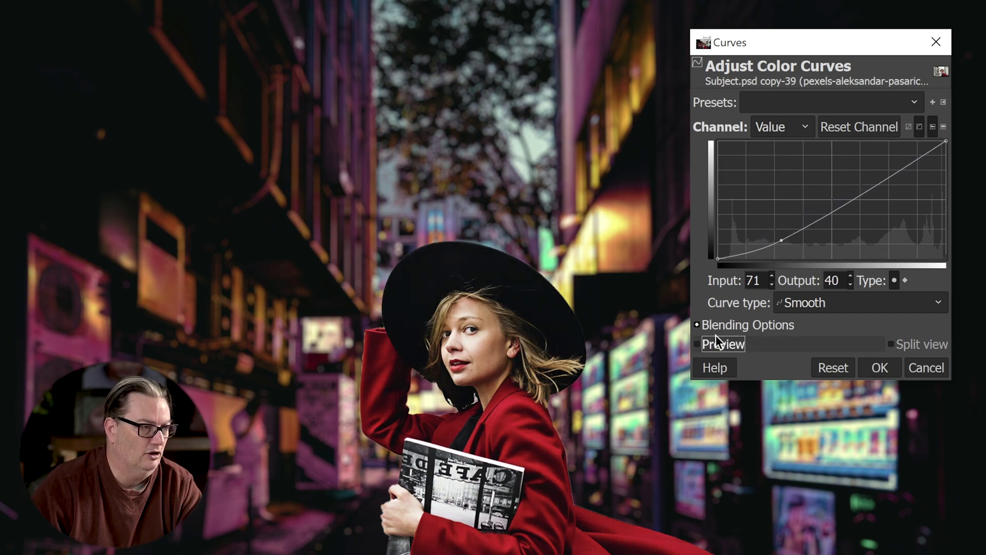
click(718, 343)
drag(781, 244, 781, 246)
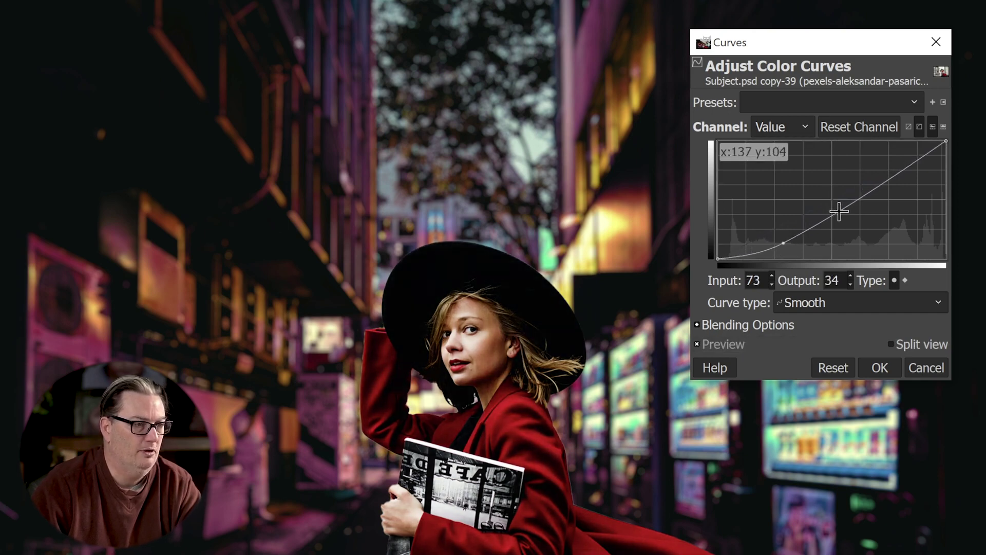
Step: Add a midtone curve point at input 134, output 90 and a highlight point at 191, 173, and apply the curve
click(834, 214)
drag(834, 214, 838, 217)
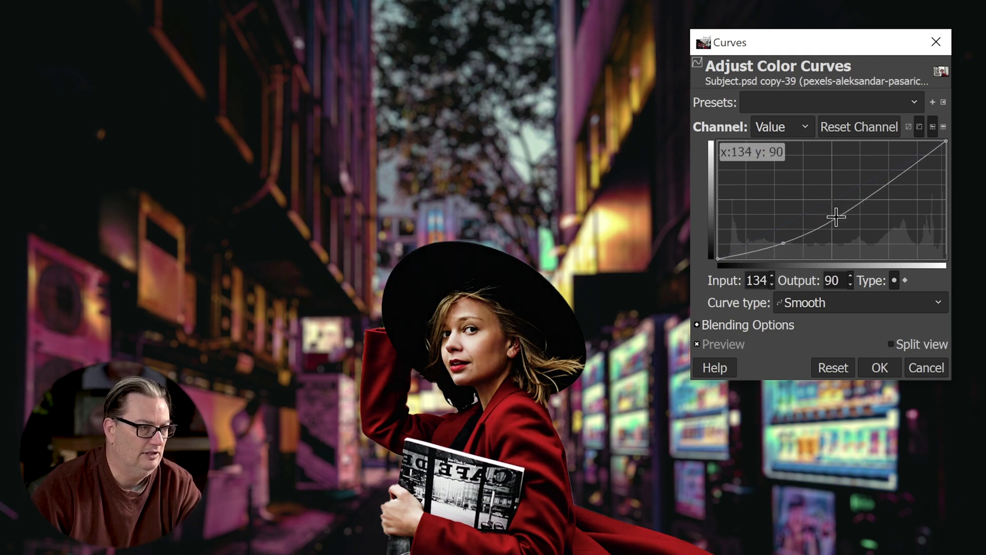
drag(885, 183, 886, 178)
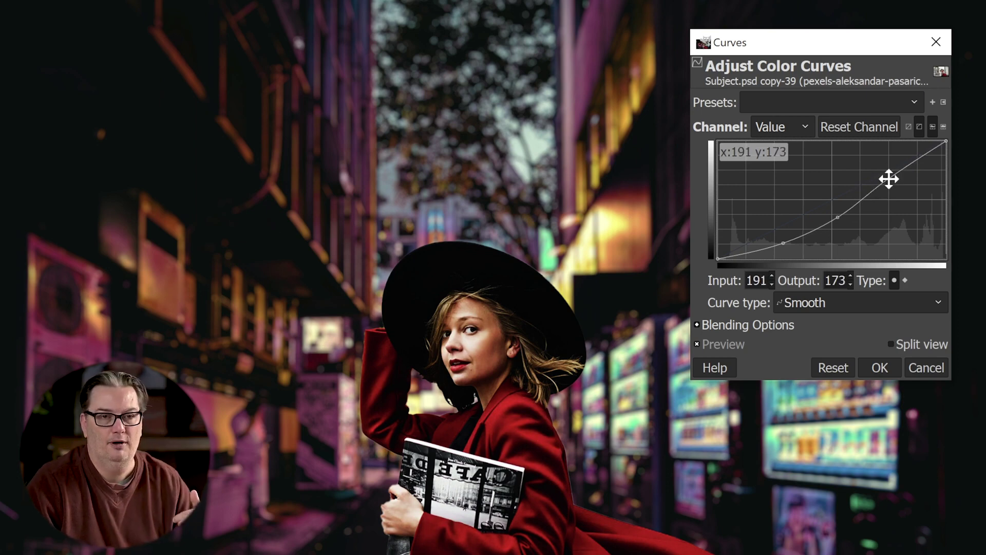
click(879, 368)
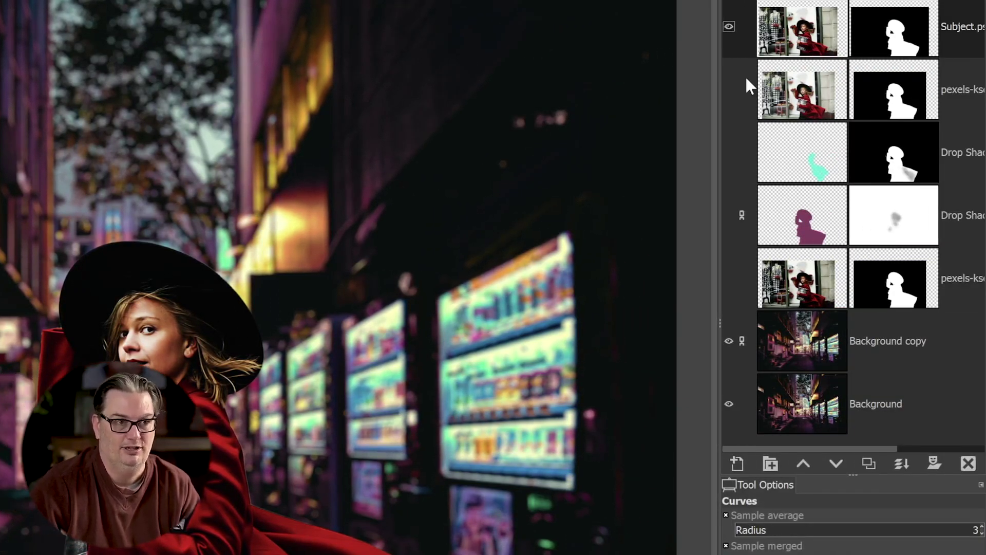
Step: Load the Subject layer's mask as a selection and create a transparent layer named Color 1 above it
right_click(826, 21)
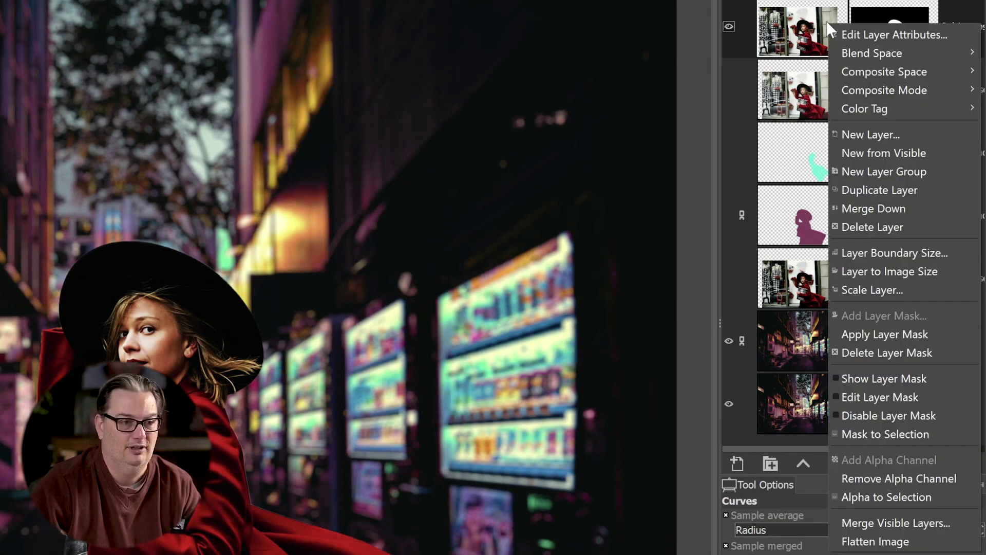
click(888, 435)
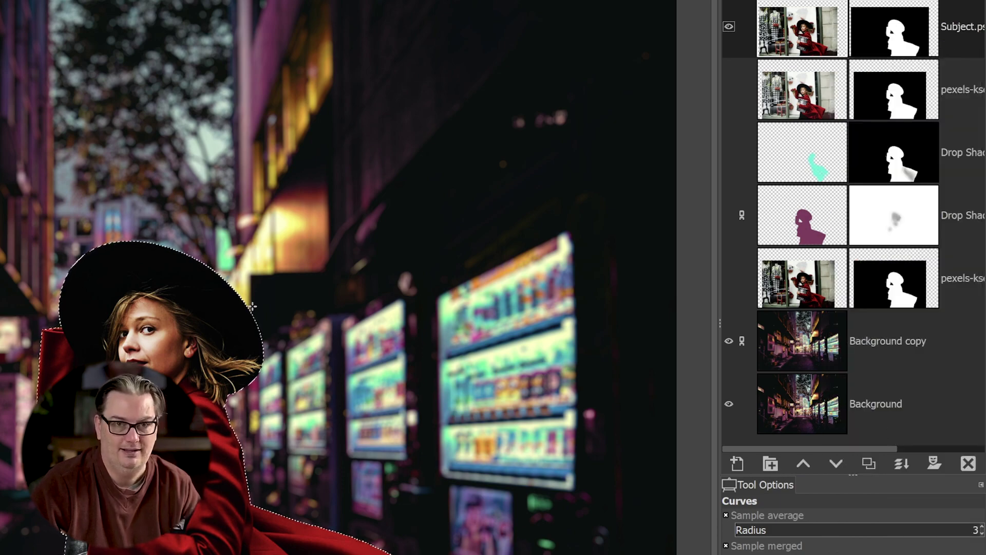
click(737, 464)
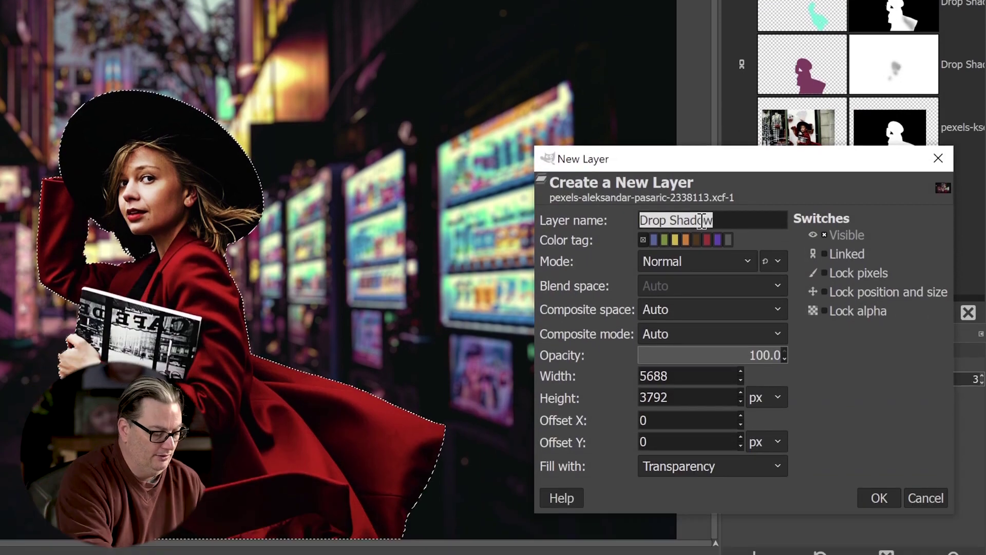
text(Co)
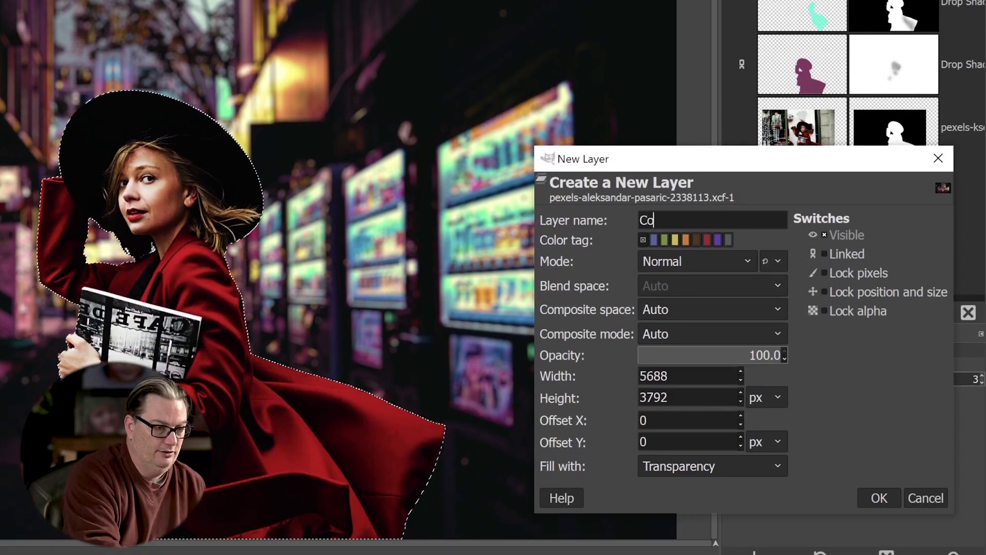
text(lor 1)
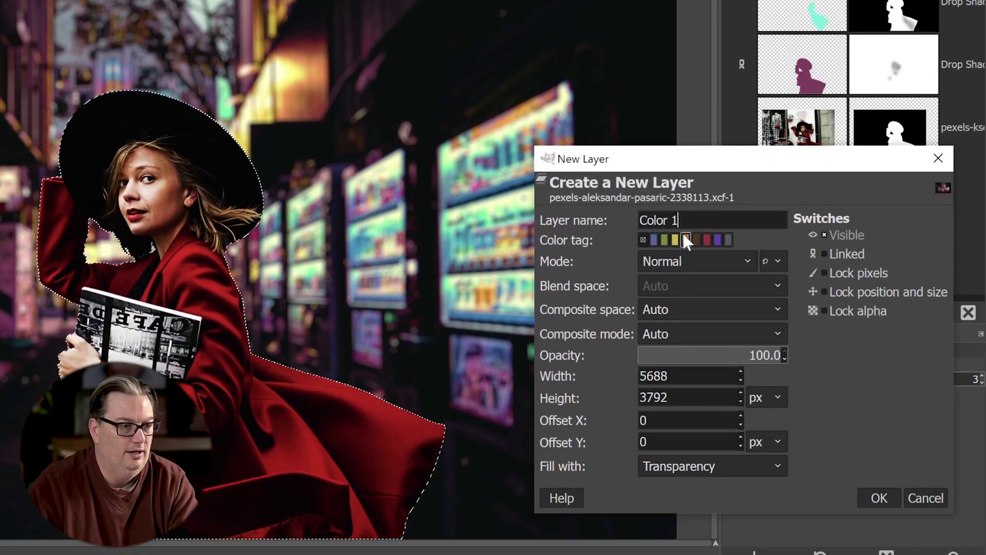
click(876, 495)
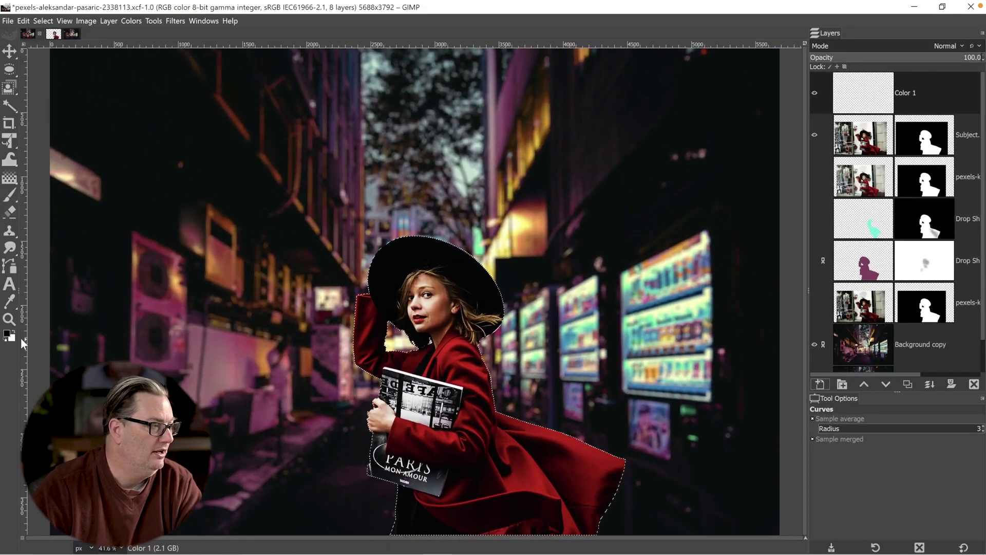
Step: Set the foreground color to the saved plum swatch 873a5e
click(8, 335)
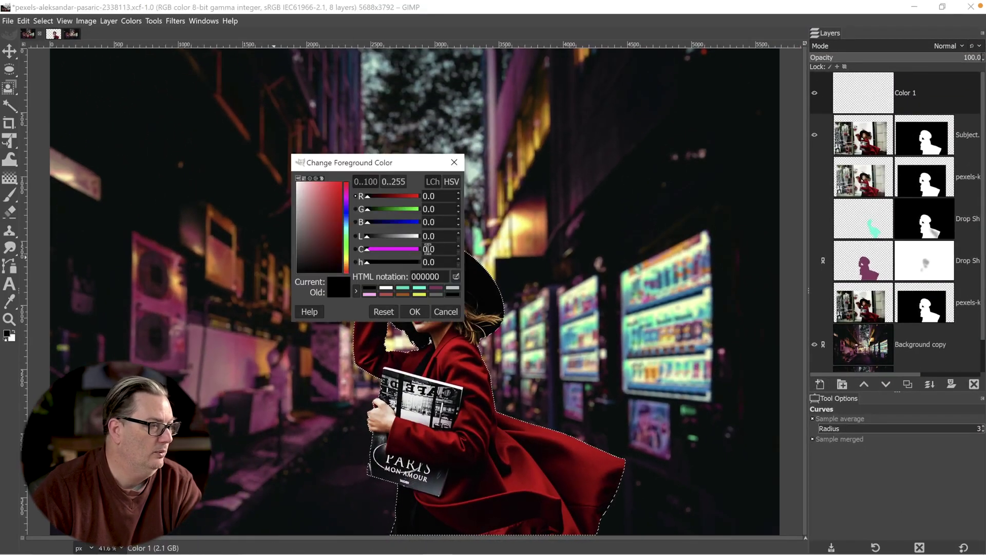
click(437, 289)
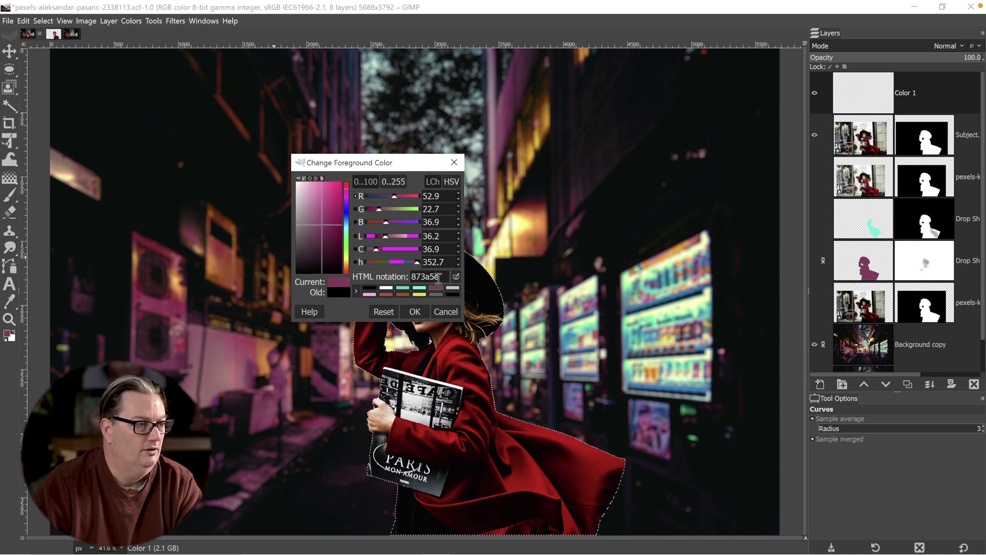
click(415, 312)
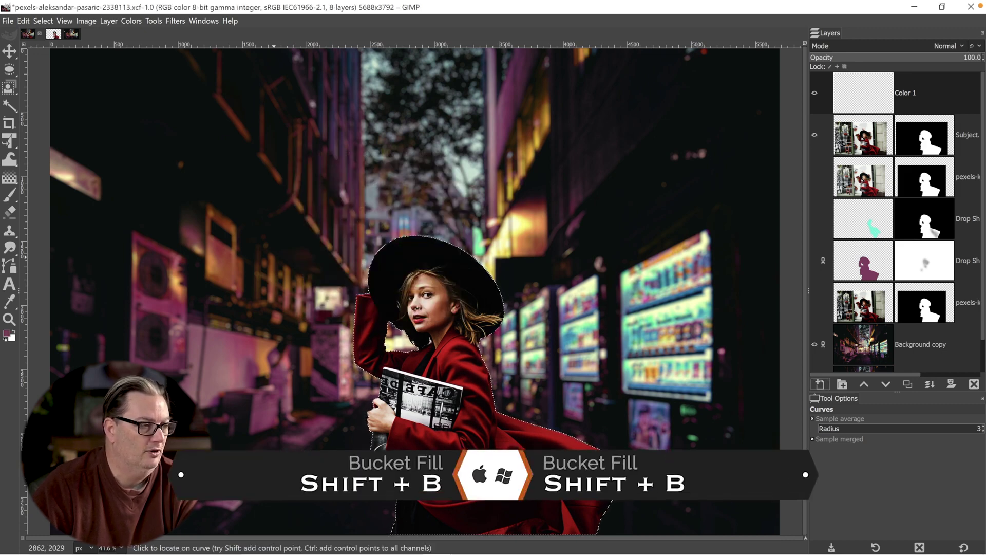
Step: Fill the selected silhouette on the Color 1 layer with the foreground color using Bucket Fill, and clear the selection
mouse_move(9, 177)
click(45, 180)
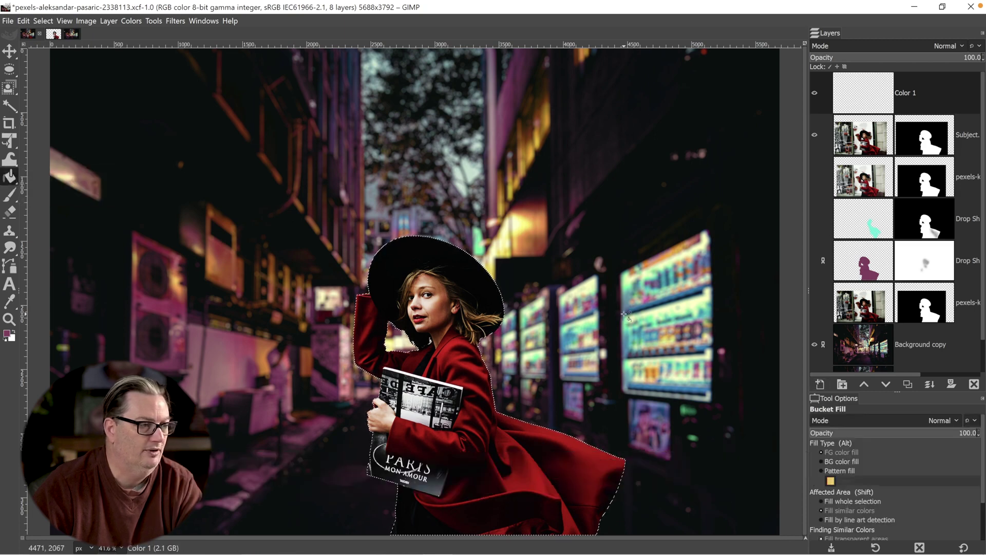
click(575, 300)
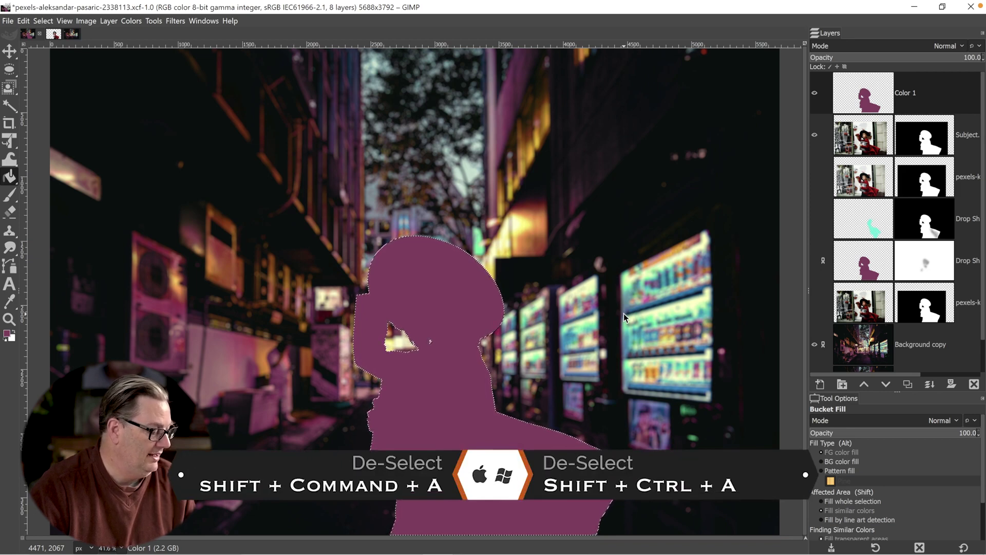
key(shift+ctrl+a)
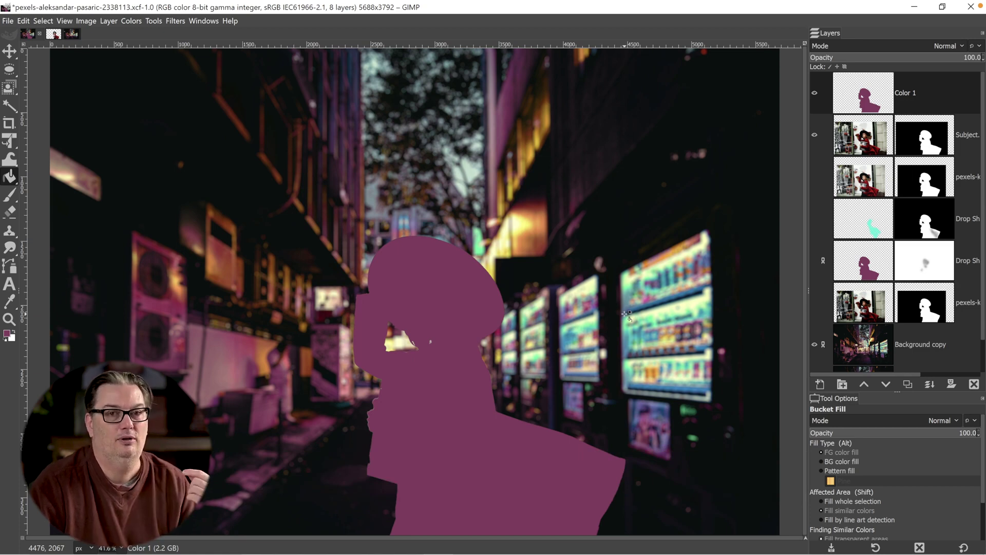
click(42, 20)
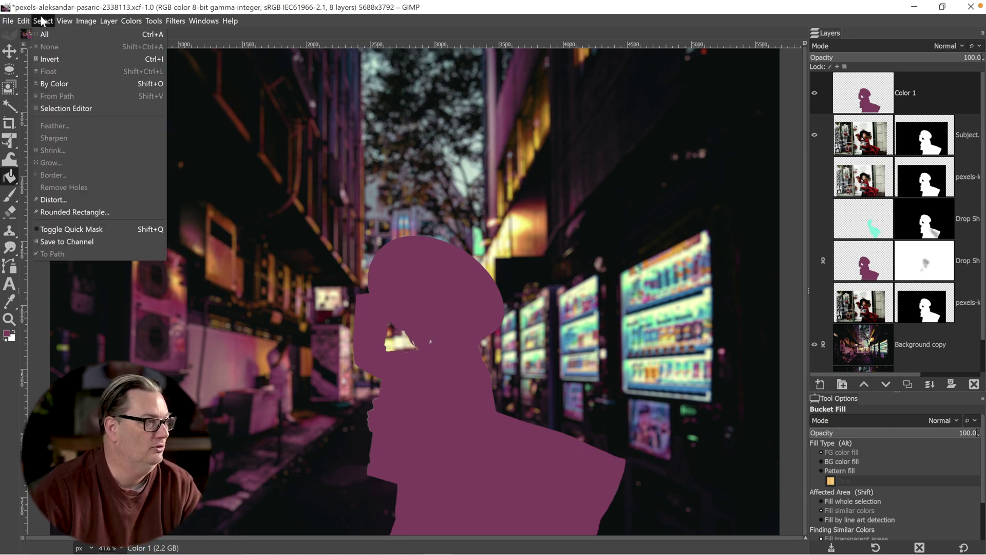
click(286, 32)
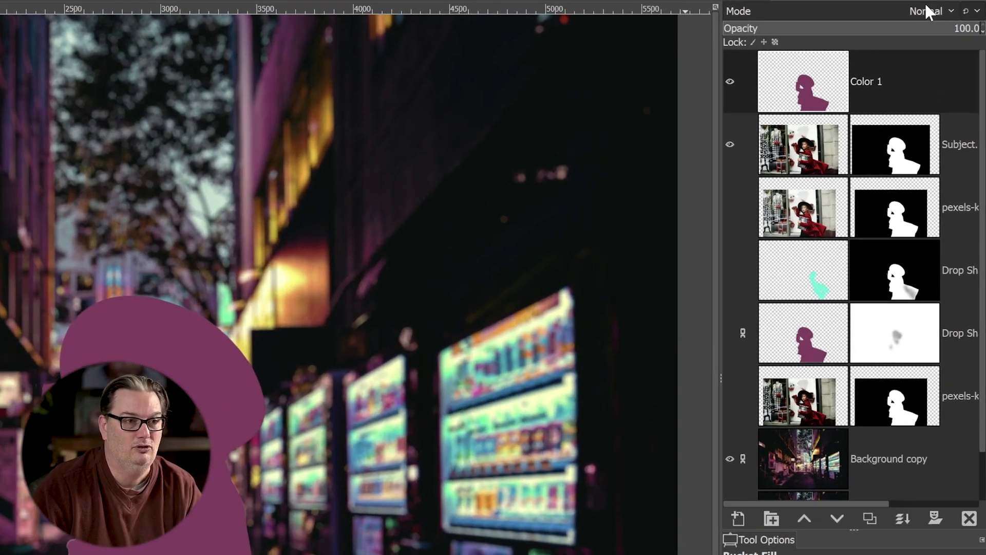
Step: Set the Color 1 layer's blend mode to HSV Hue
click(945, 45)
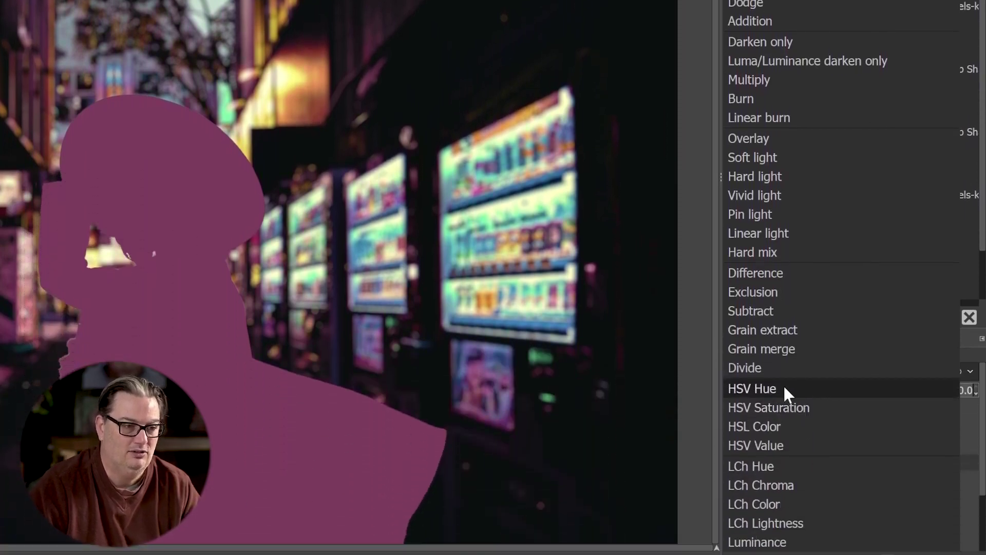
click(784, 390)
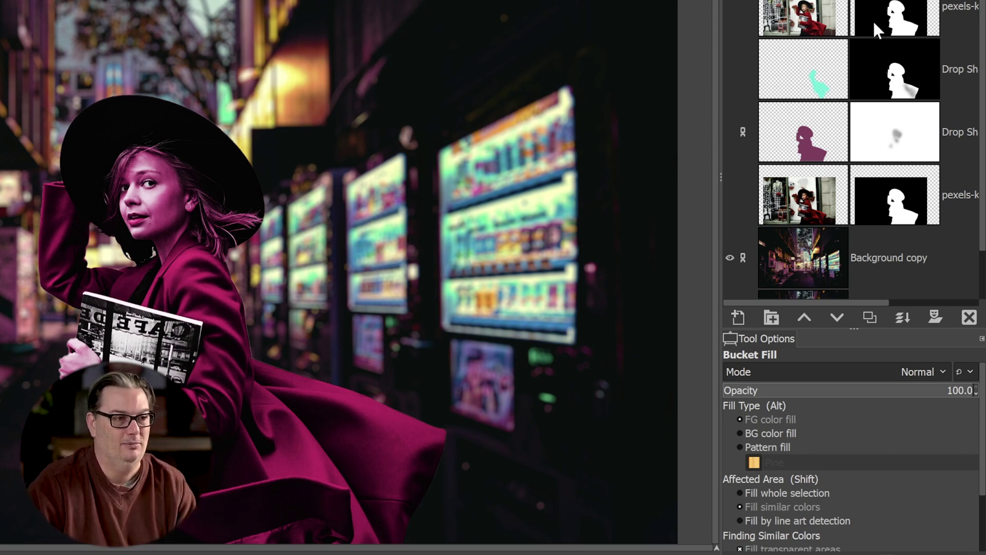
click(822, 375)
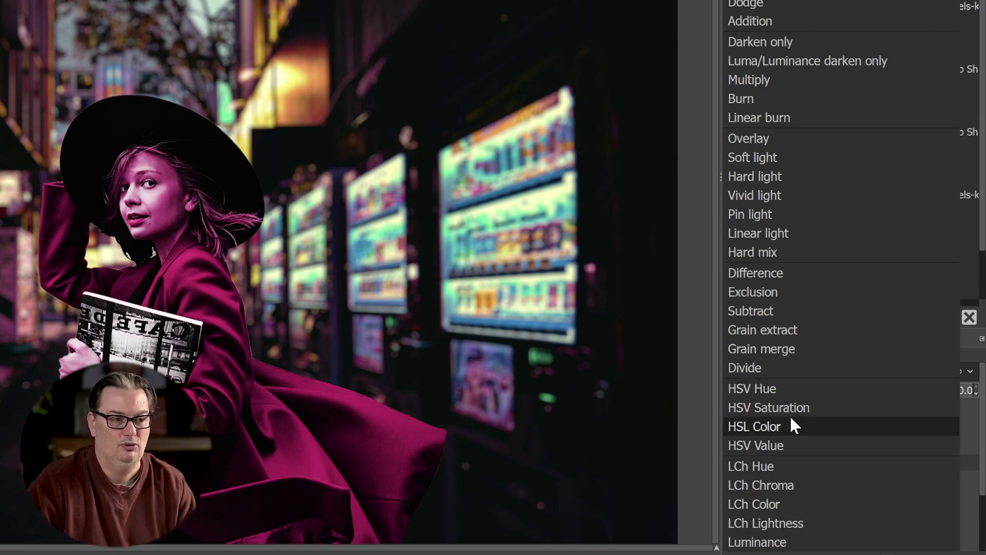
key(Escape)
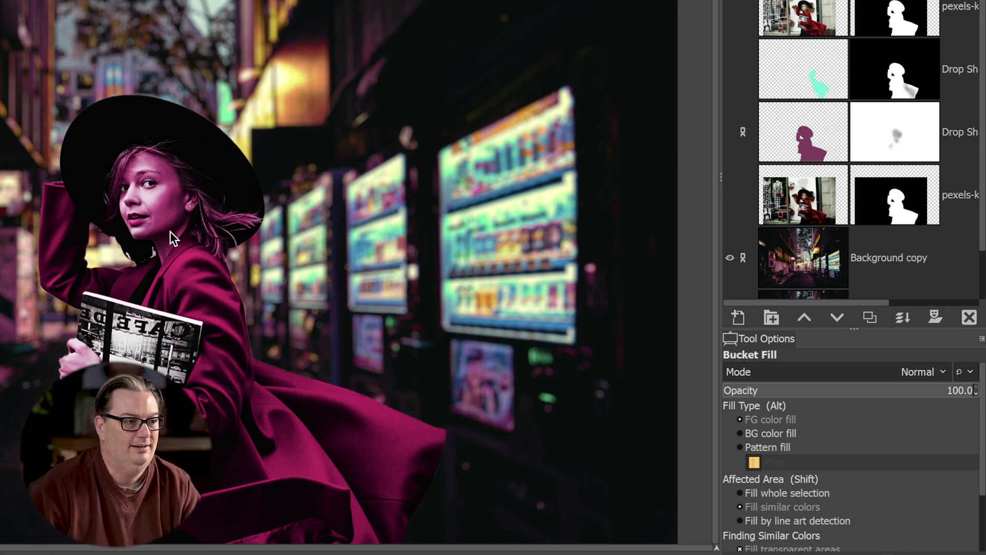
Step: Add a white (full opacity) layer mask to the Color 1 layer
click(934, 317)
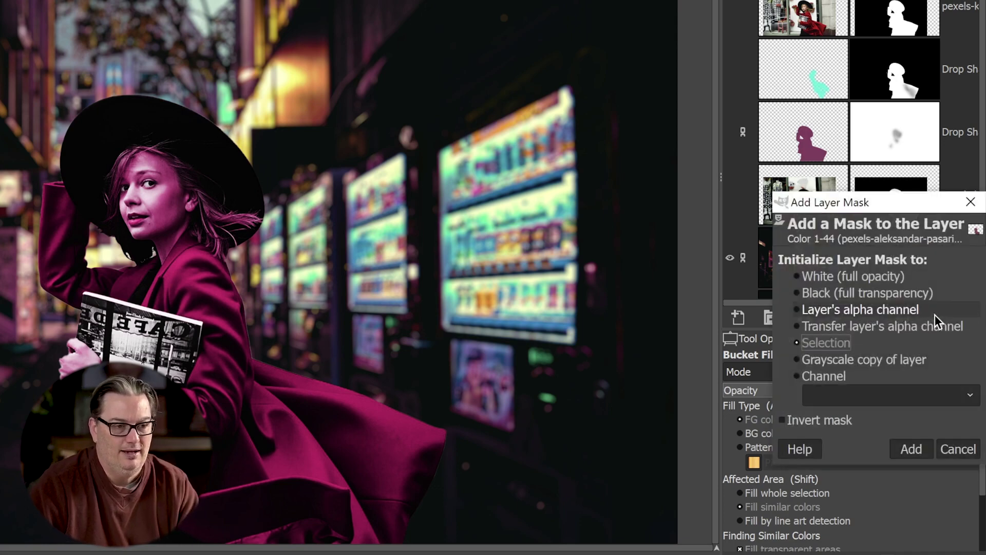
click(884, 274)
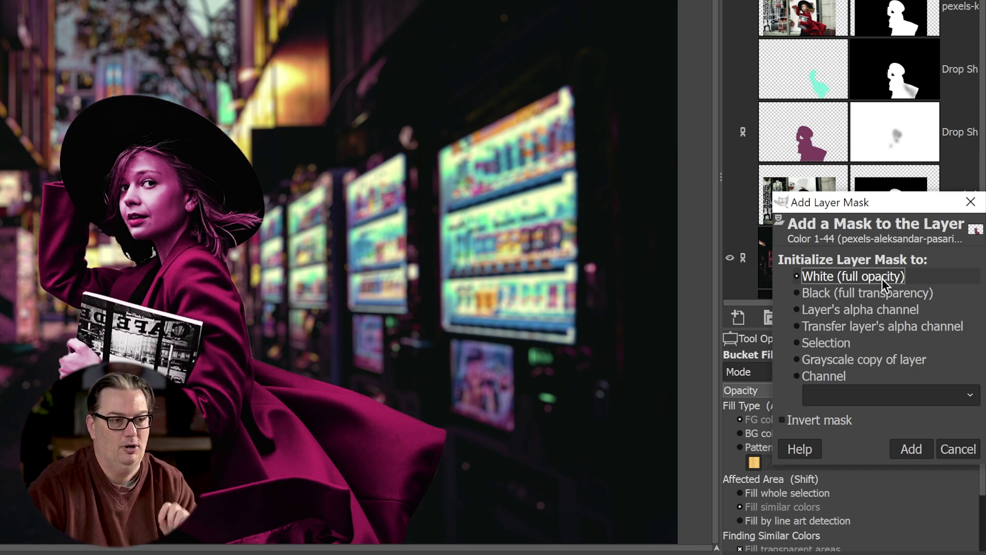
click(909, 449)
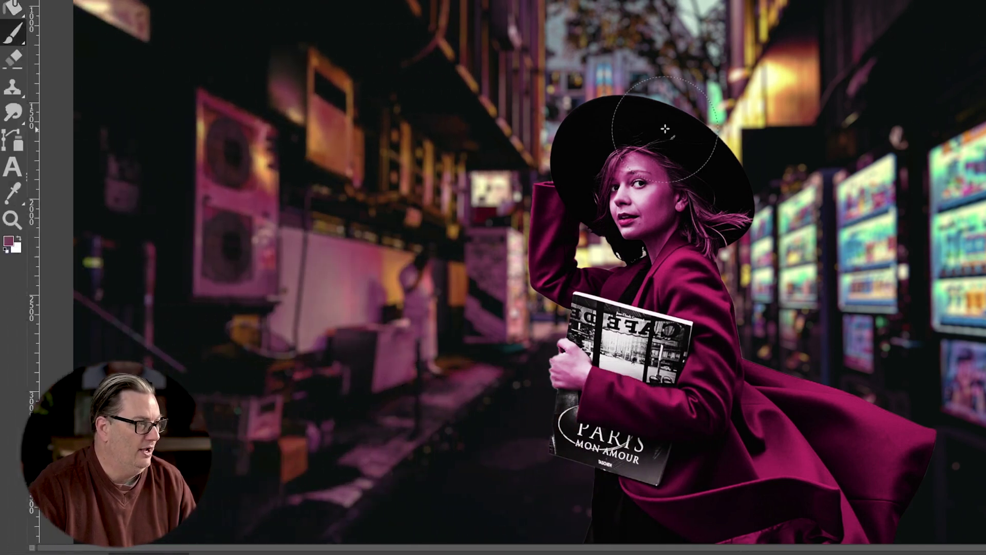
Step: Paint black on the Color 1 mask over the woman's face and nearby hair, using a soft brush of size 491 at 25.8 opacity
key(p)
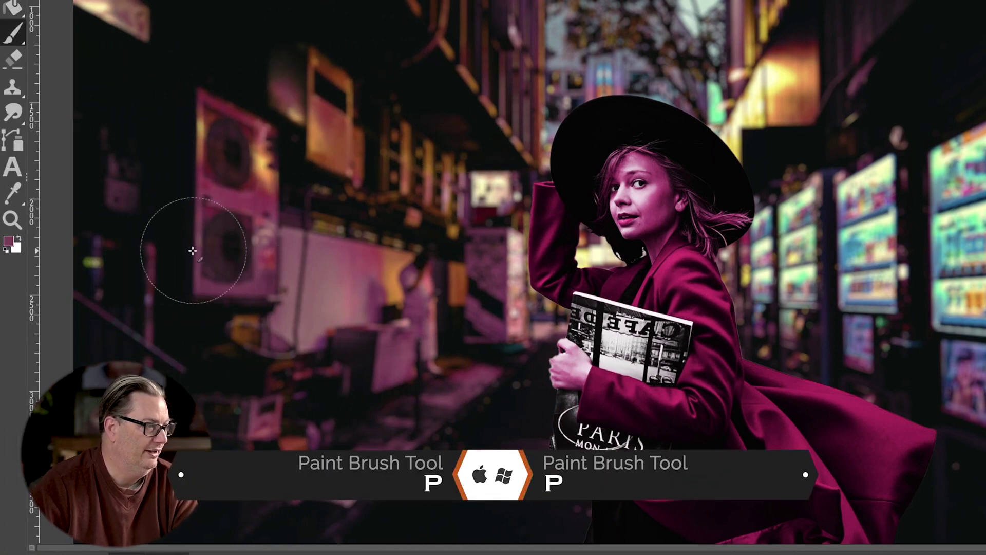
key(d)
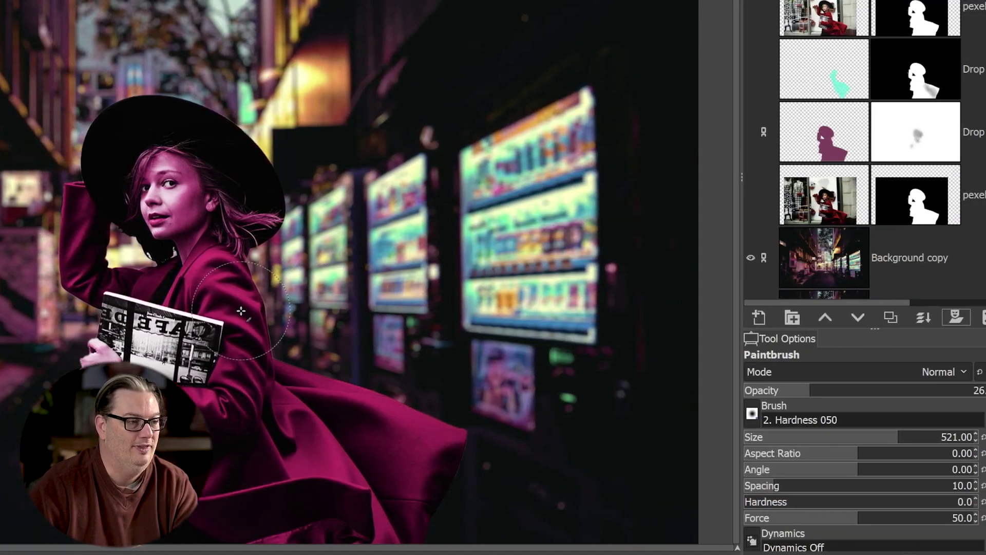
key(bracketleft)
key(bracketleft)
key(bracketleft)
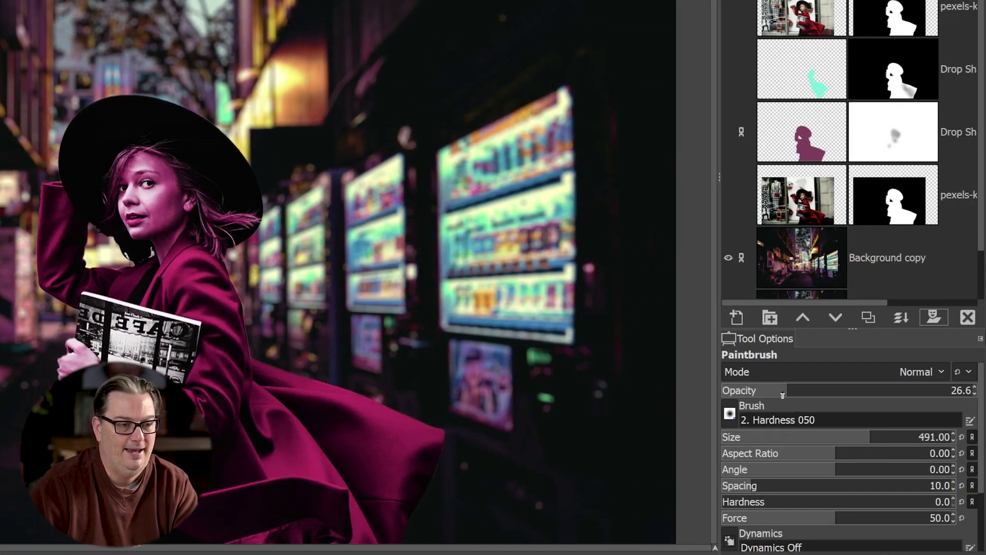
drag(783, 394, 786, 395)
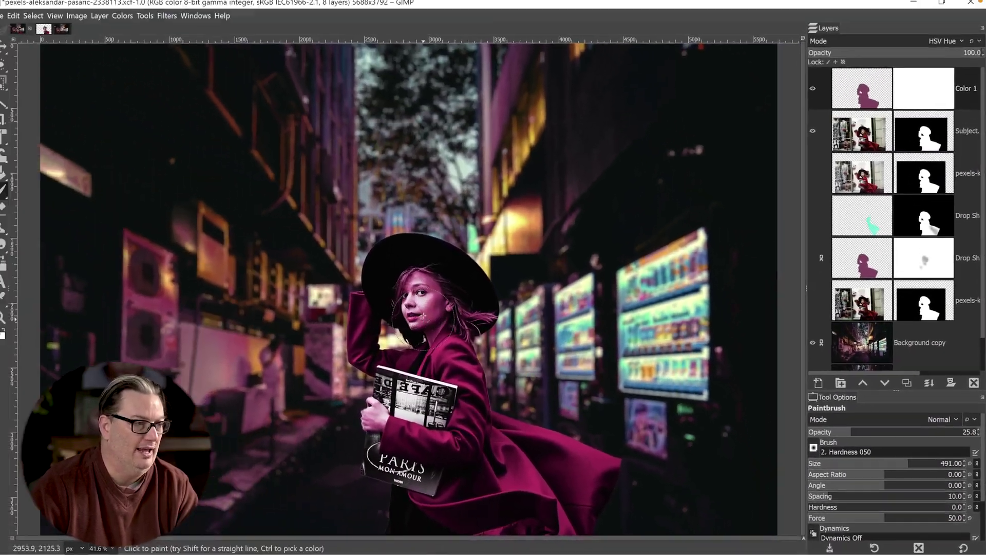
mouse_move(423, 316)
mouse_down()
mouse_move(434, 297)
mouse_move(430, 315)
mouse_move(426, 285)
mouse_move(399, 290)
mouse_move(418, 273)
mouse_move(413, 291)
mouse_move(434, 276)
mouse_move(431, 313)
mouse_move(455, 302)
mouse_up()
mouse_move(437, 346)
mouse_down()
mouse_move(416, 336)
mouse_move(424, 323)
mouse_up()
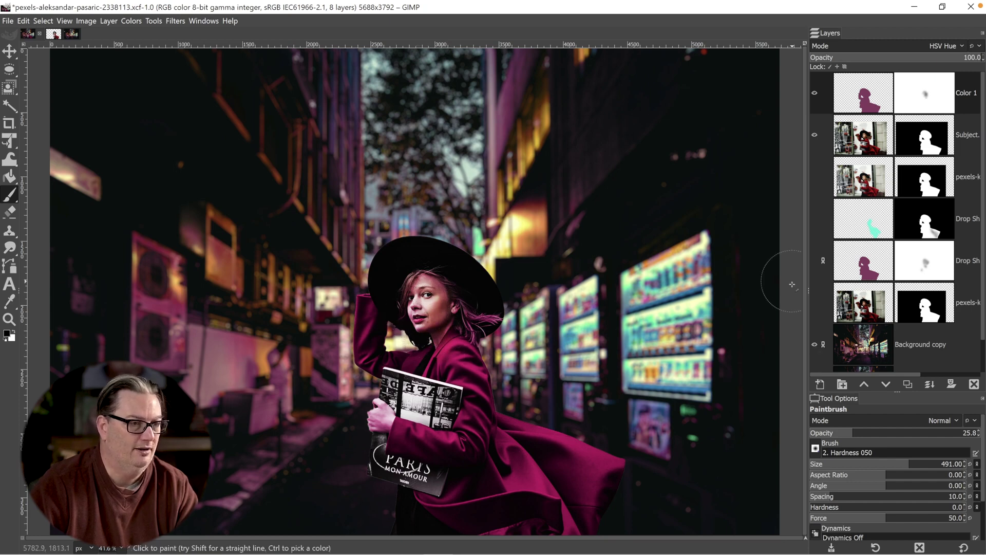
Step: Toggle the Color 1 layer's visibility to compare the woman with and without the plum tint
click(813, 91)
click(813, 91)
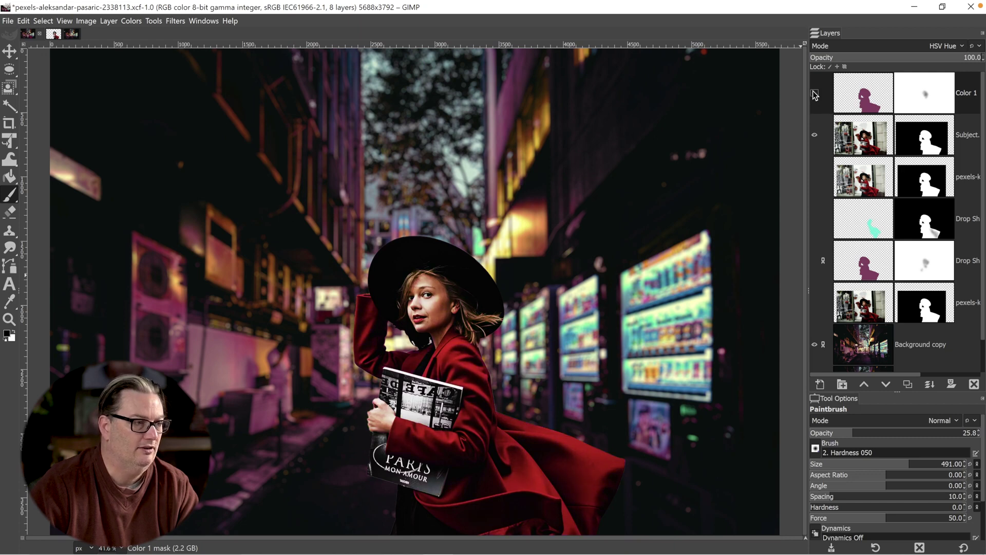
click(813, 93)
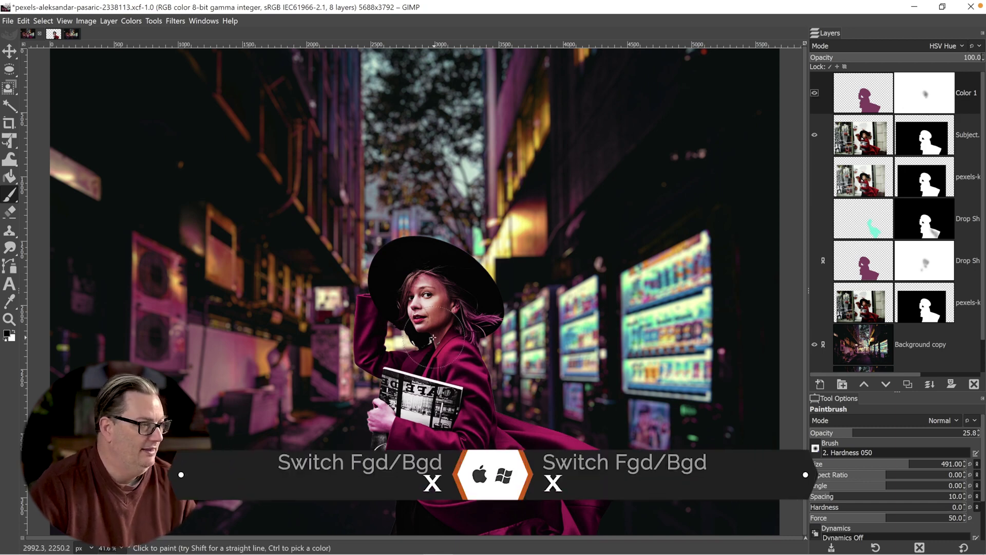
Step: Paint black on the Color 1 mask over the woman's hand on the magazine, at 25.8 brush opacity
key(x)
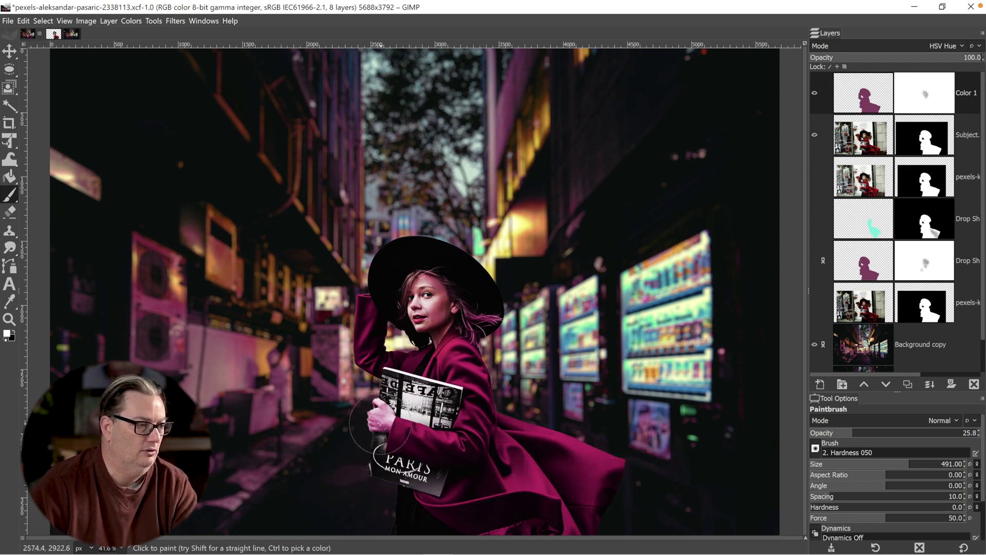
key(x)
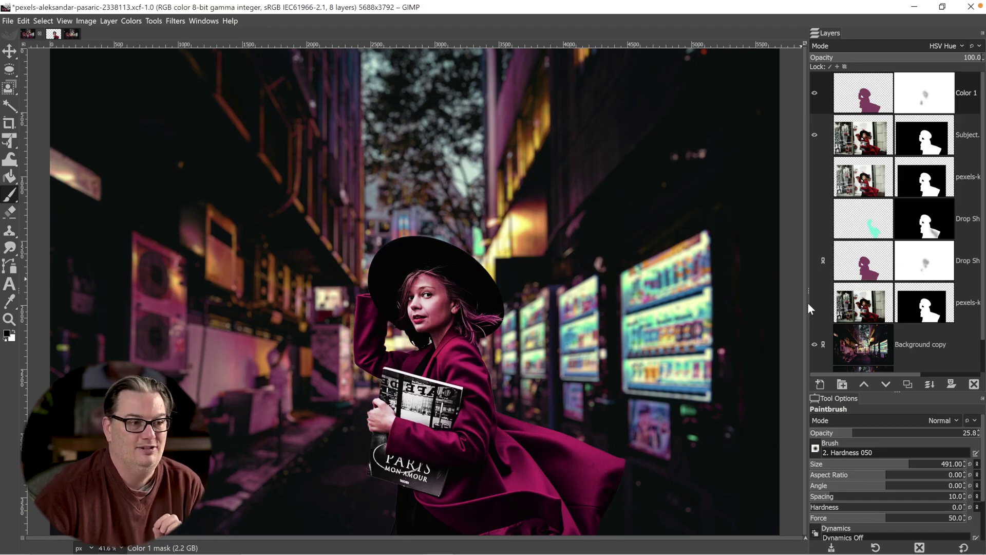
Step: Load the Subject layer's mask as a selection and add a new transparent layer named Color 2
right_click(915, 143)
click(866, 409)
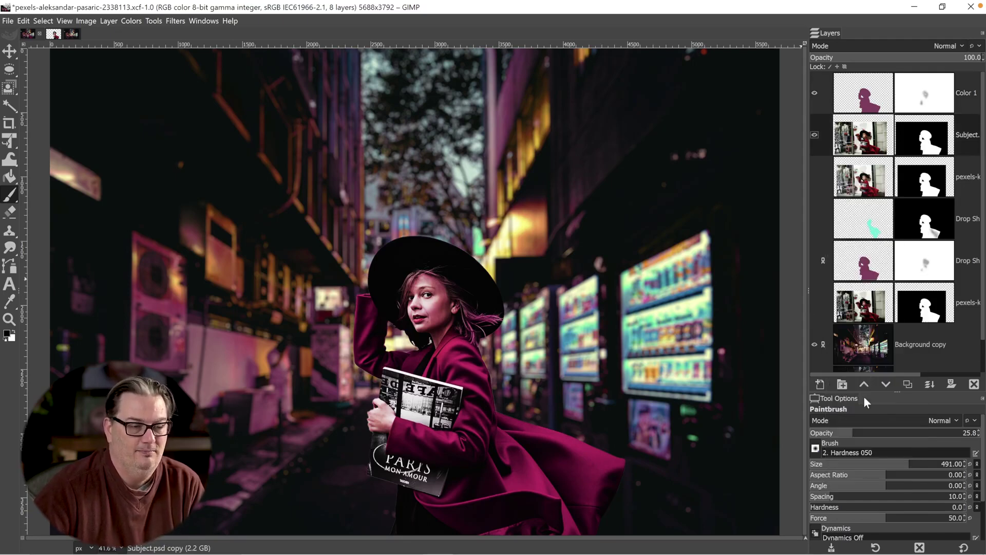
click(820, 384)
click(802, 319)
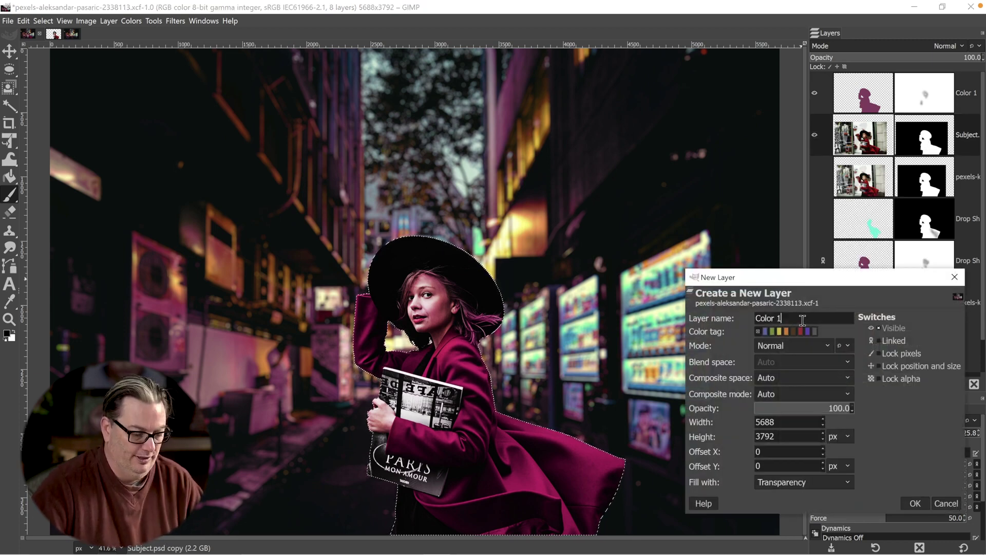
key(BackSpace)
text(2)
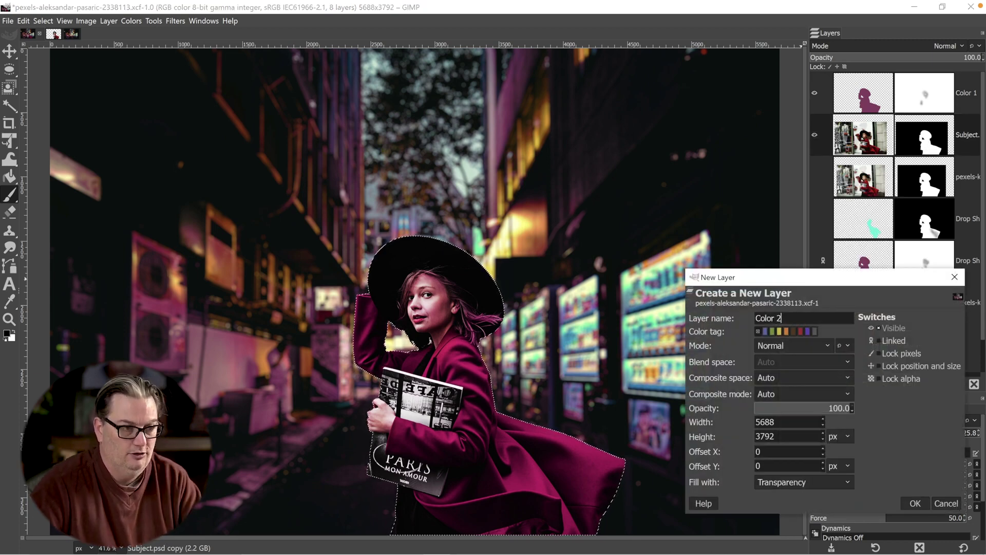
click(914, 503)
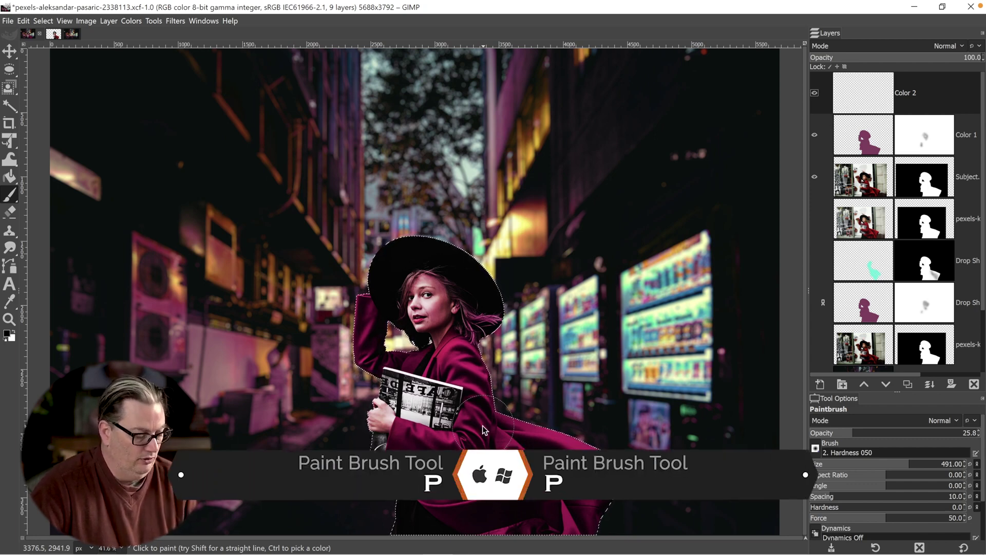
Step: Paint mint green on Color 2 along the woman's back and flowing coat tail, using a size 521 brush at 25.8 opacity
key(shift+bracketright)
key(shift+bracketright)
key(shift+bracketright)
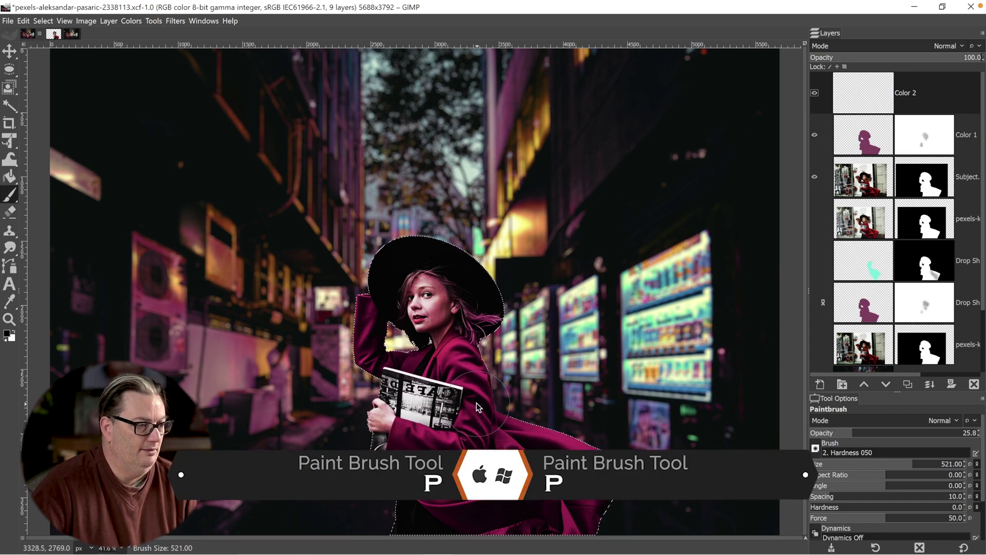
click(7, 333)
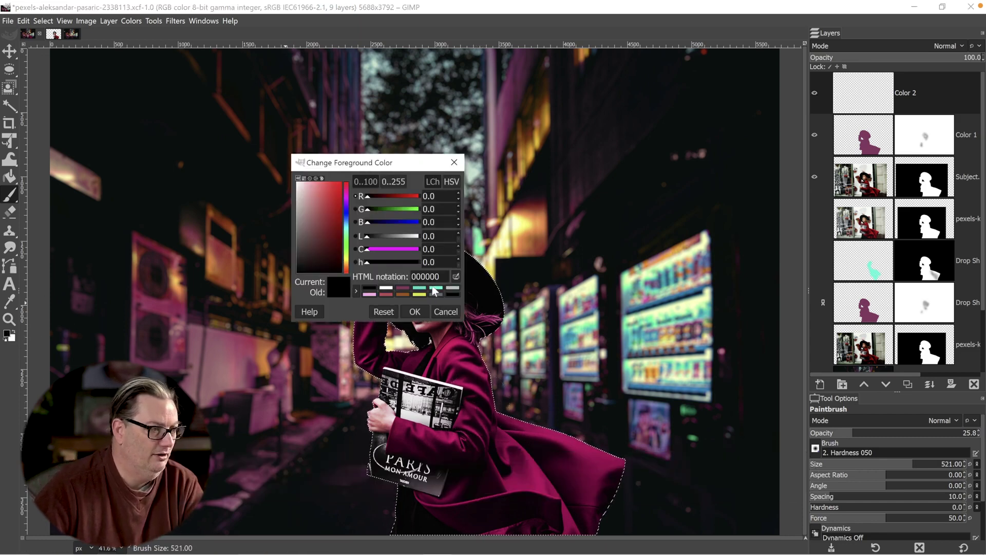
click(435, 288)
click(415, 314)
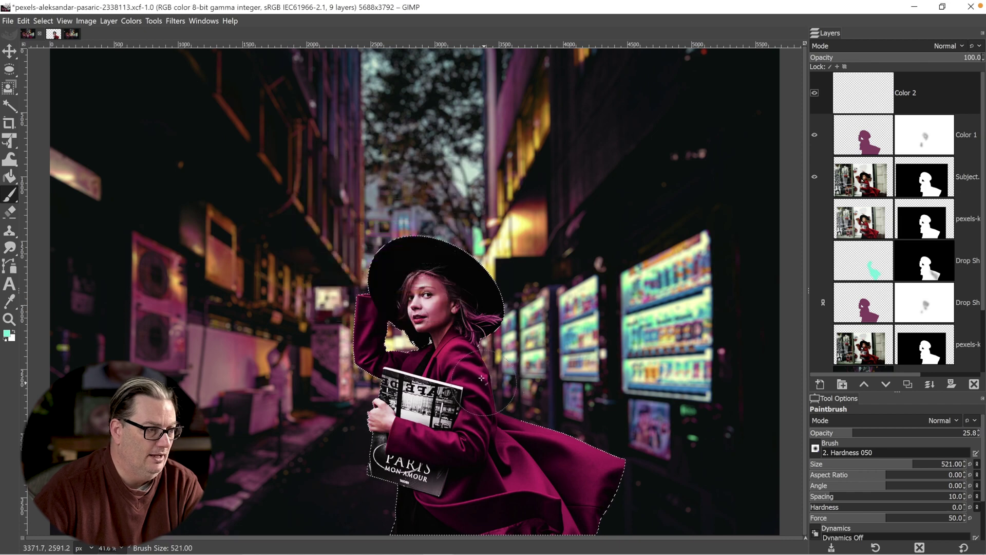
mouse_move(475, 372)
mouse_down()
mouse_move(486, 403)
mouse_move(469, 364)
mouse_up()
mouse_move(508, 422)
mouse_down()
mouse_move(591, 453)
mouse_move(535, 442)
mouse_move(599, 462)
mouse_move(580, 479)
mouse_move(613, 475)
mouse_up()
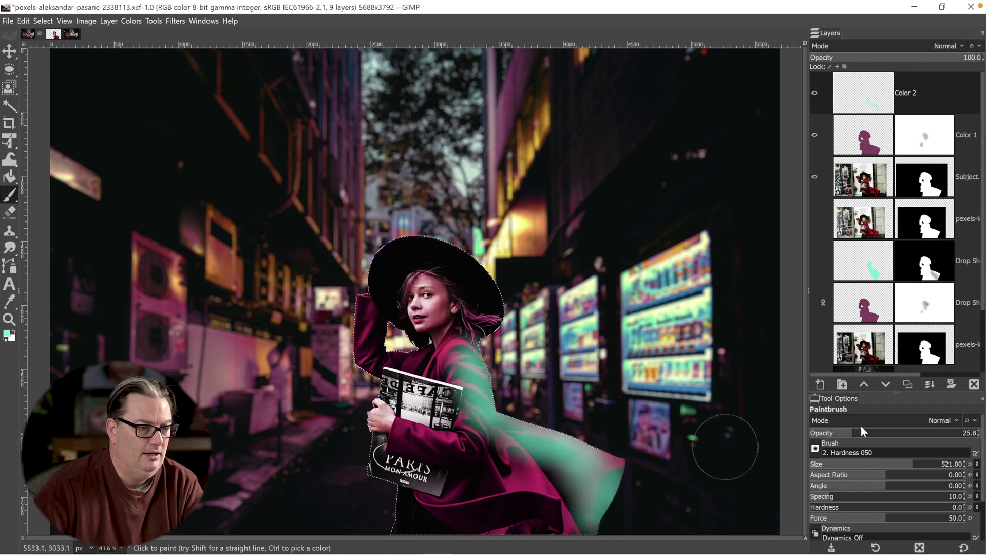
Step: Paint solid mint green over the coat tail, back and hair on Color 2 with the brush opacity at 100
drag(910, 432, 980, 433)
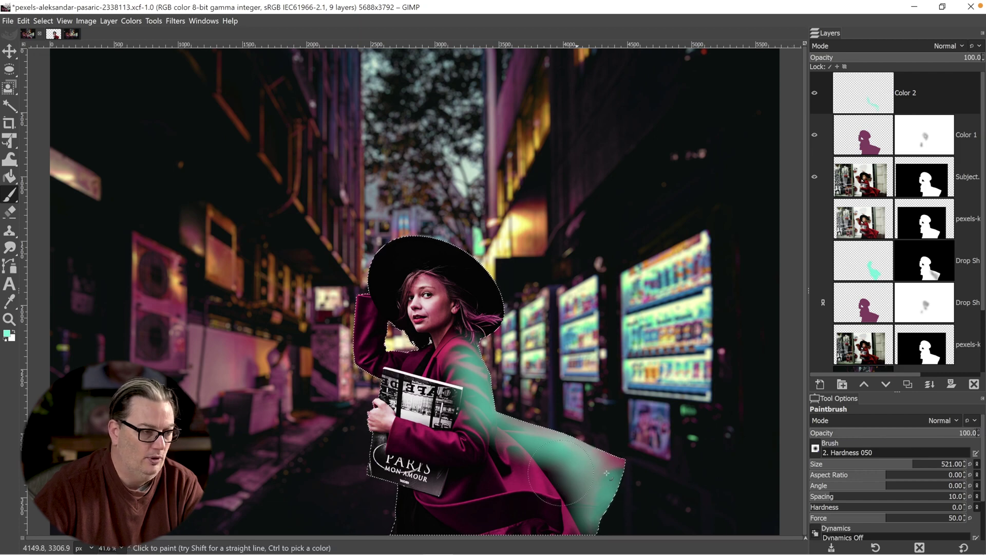
mouse_move(568, 478)
mouse_down()
mouse_move(548, 452)
mouse_move(602, 461)
mouse_move(506, 419)
mouse_move(538, 436)
mouse_up()
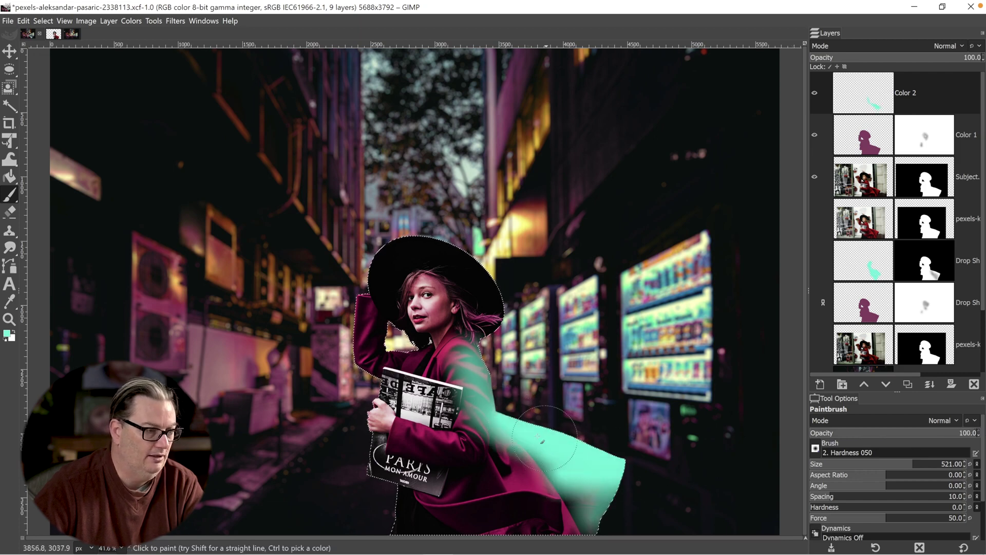
mouse_move(480, 403)
mouse_down()
mouse_move(460, 342)
mouse_move(490, 310)
mouse_move(507, 338)
mouse_up()
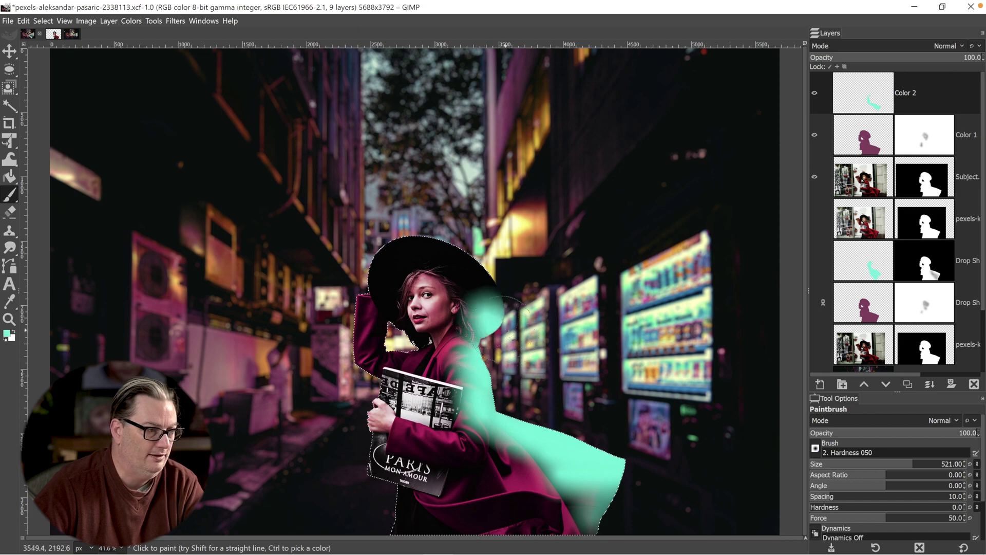
mouse_move(492, 382)
mouse_down()
mouse_move(579, 529)
mouse_move(565, 481)
mouse_move(500, 464)
mouse_move(534, 485)
mouse_move(603, 481)
mouse_move(470, 368)
mouse_up()
drag(478, 327, 480, 321)
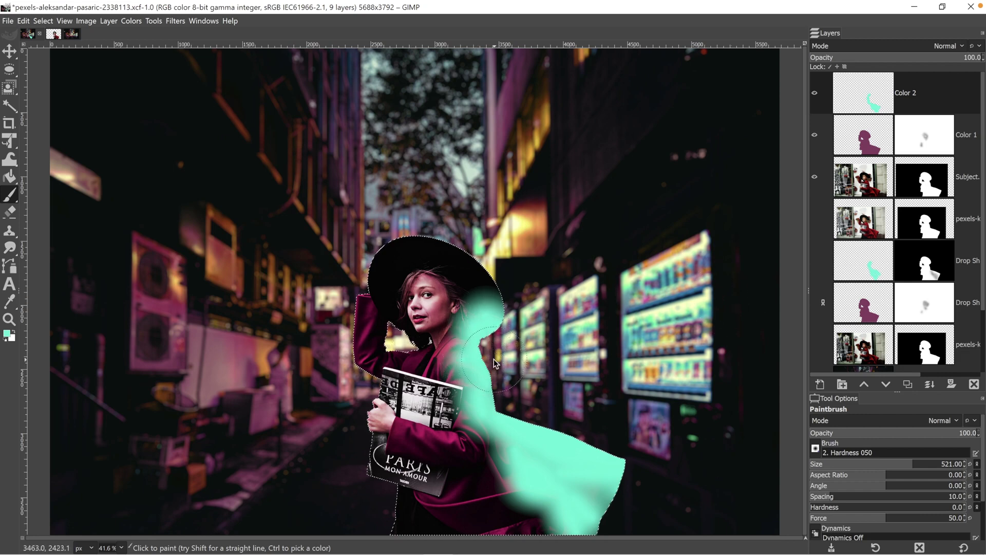
Step: Add a layer mask to Color 2 initialized from the selection, and clear the selection
click(949, 383)
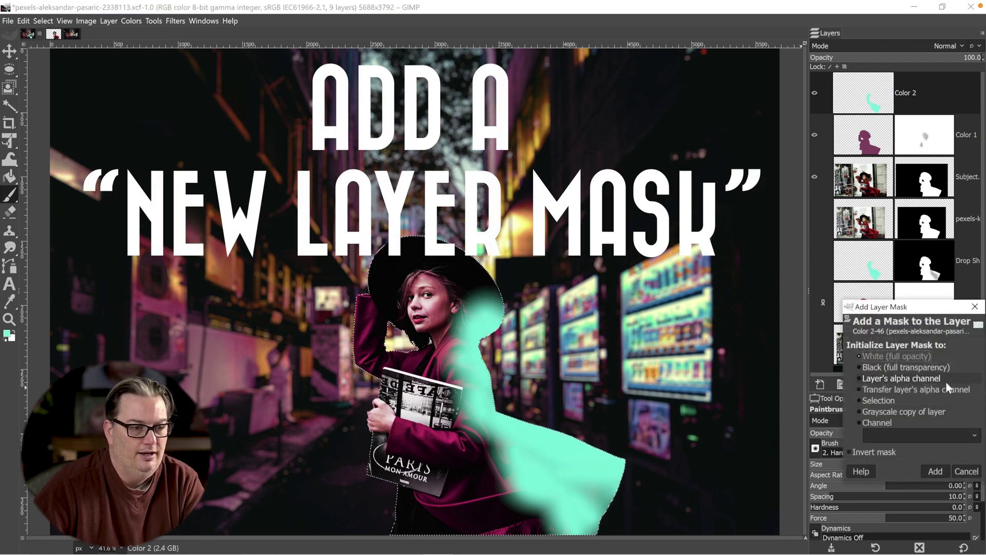
click(879, 401)
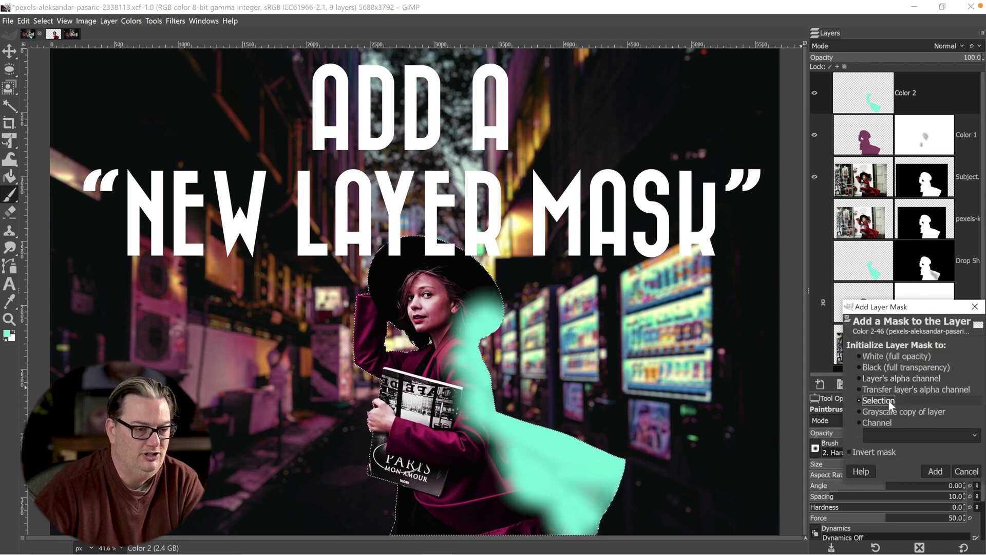
click(940, 467)
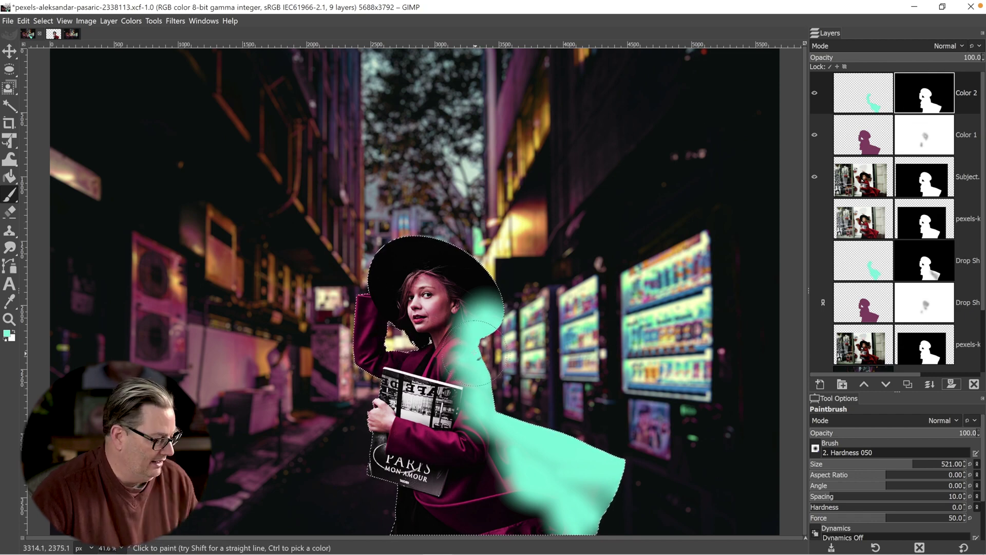
key(shift+ctrl+a)
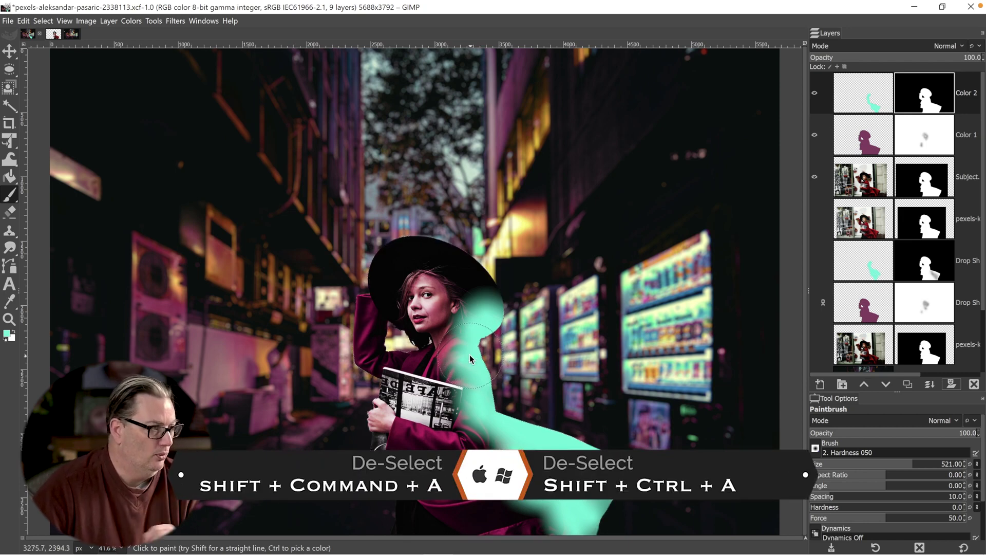
Step: Prepare a black brush at 24.7 opacity and set the Color 2 layer's blend mode to HSV Hue
click(6, 342)
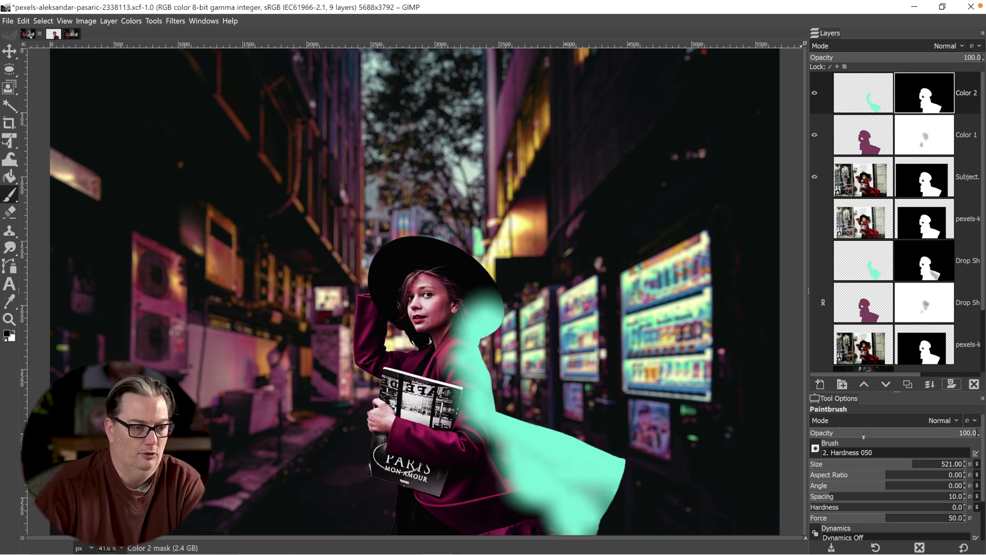
drag(863, 437, 861, 436)
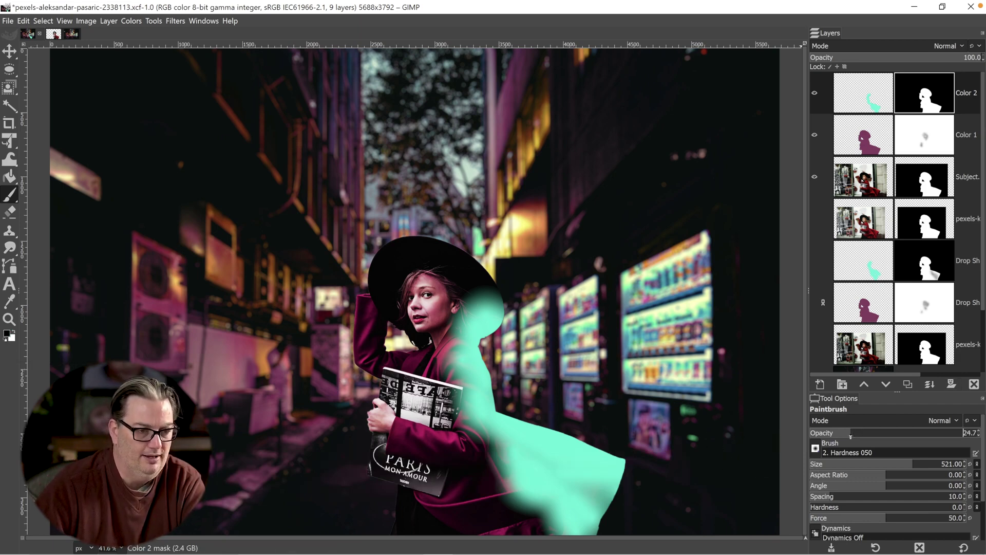
click(944, 46)
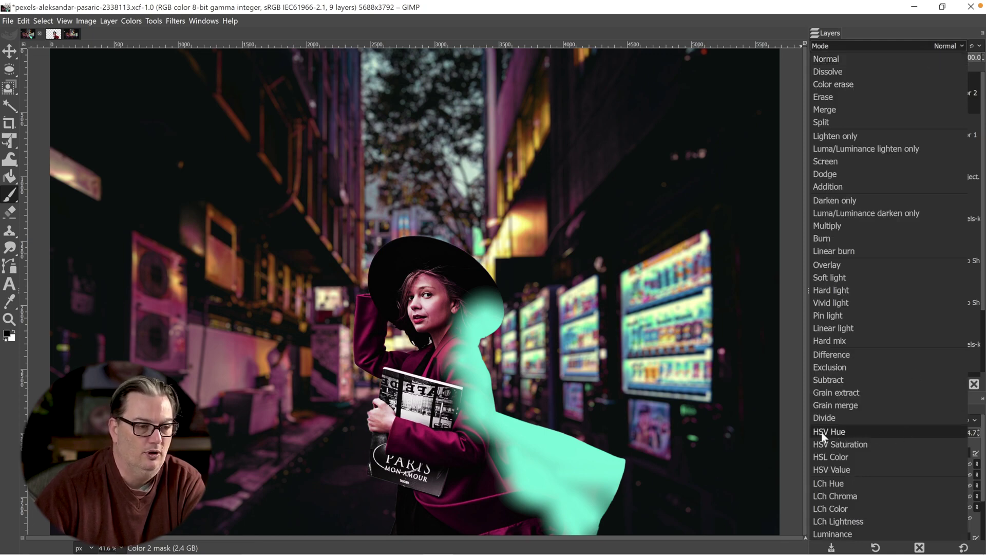
click(852, 432)
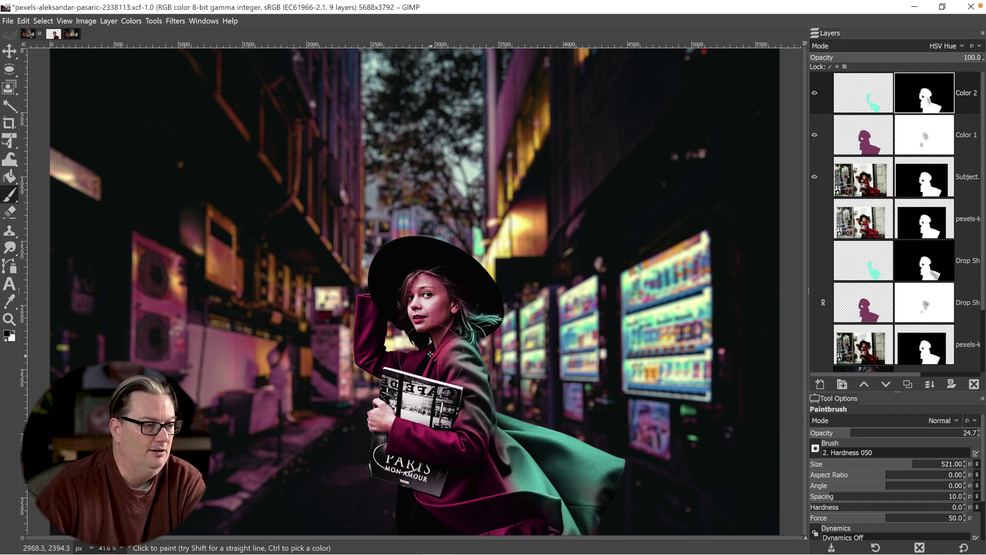
Step: Paint black on the Color 2 mask over the coat's inner folds and lower tail, undoing the last misplaced stroke
mouse_move(476, 452)
mouse_down()
mouse_move(513, 499)
mouse_move(530, 490)
mouse_up()
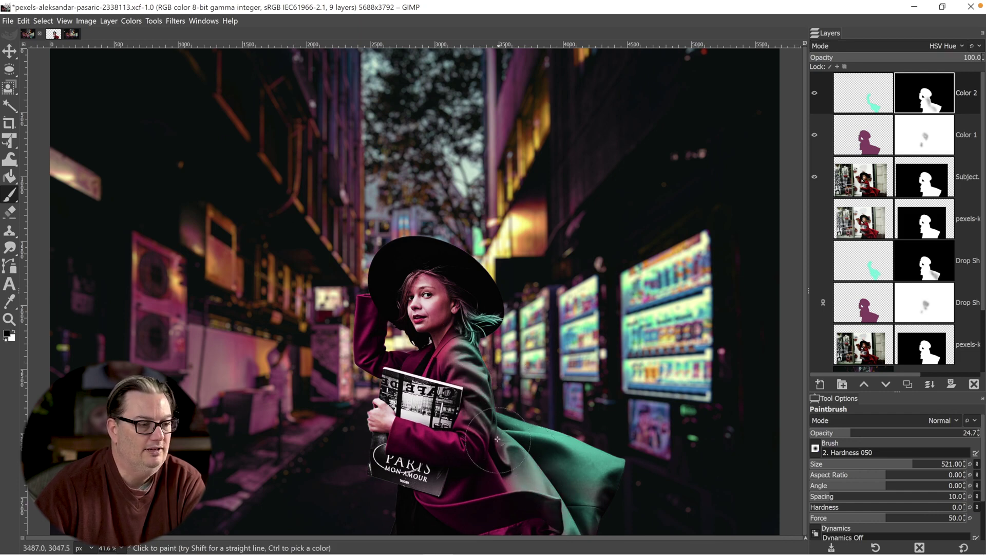
drag(497, 439, 537, 491)
mouse_move(490, 434)
mouse_down()
mouse_move(562, 459)
mouse_move(502, 413)
mouse_move(610, 484)
mouse_move(580, 469)
mouse_move(604, 520)
mouse_up()
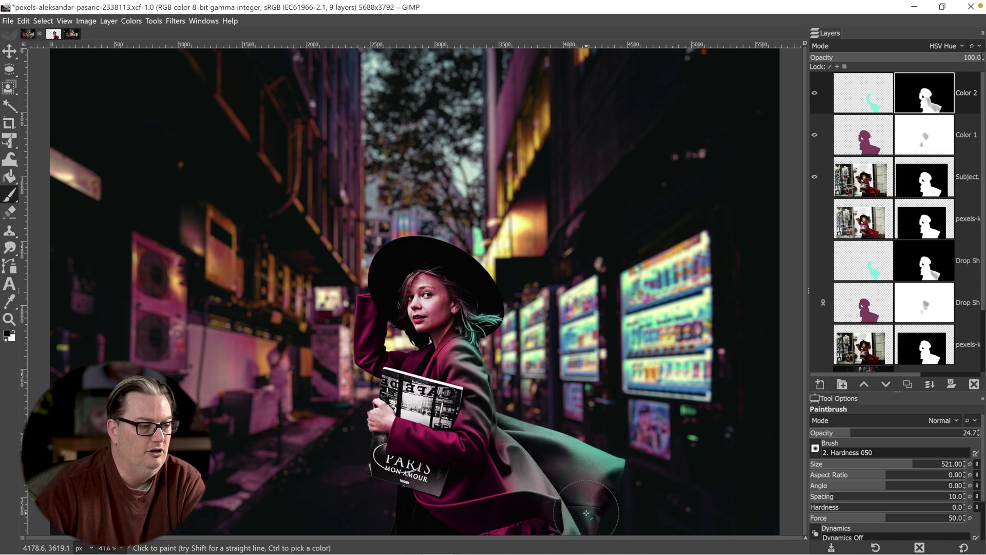
key(ctrl+z)
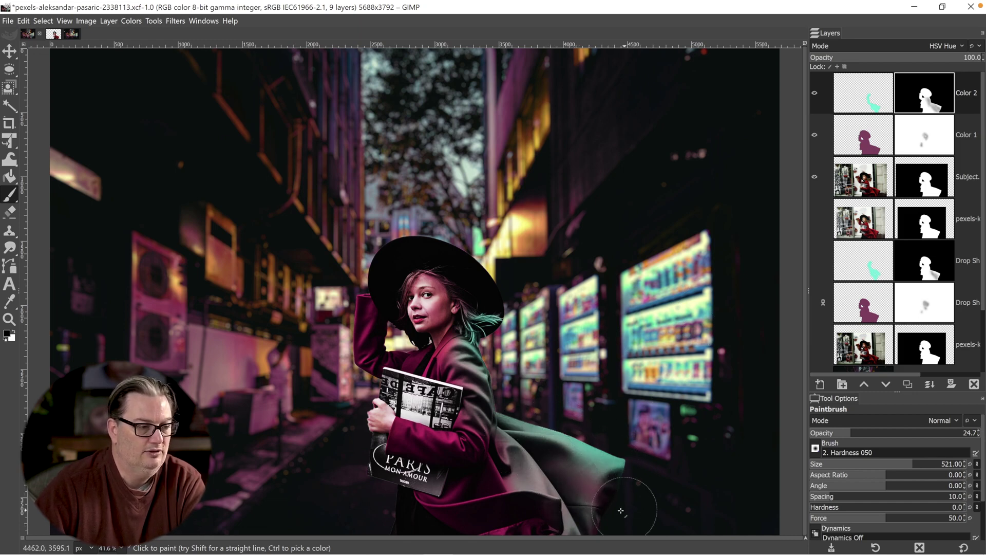
Step: Refine the Color 2 mask, fading the green on the hair with black and restoring it on the coat tail with white
mouse_move(584, 517)
mouse_down()
mouse_move(603, 504)
mouse_move(592, 487)
mouse_up()
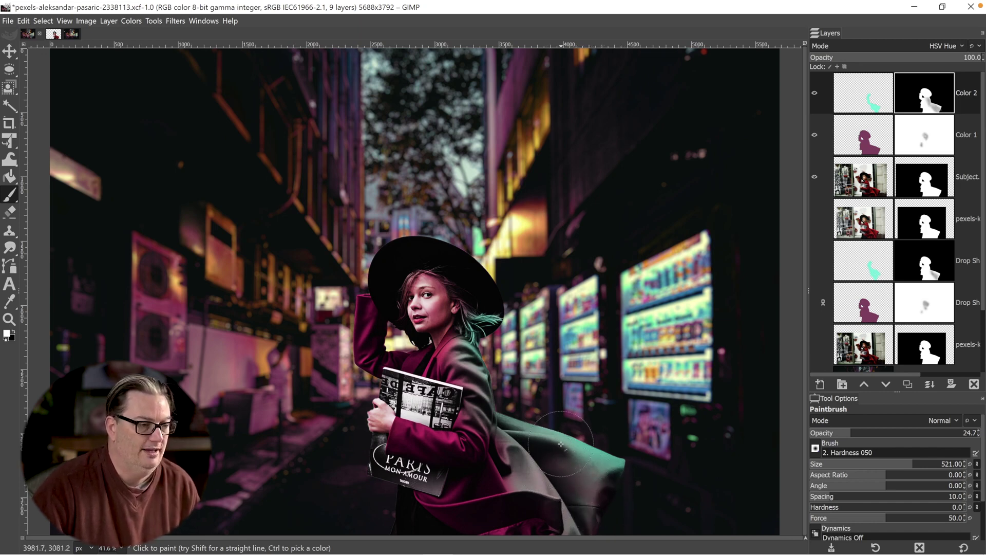
mouse_move(563, 446)
mouse_down()
mouse_move(586, 488)
mouse_move(606, 479)
mouse_move(612, 453)
mouse_move(564, 418)
mouse_move(554, 426)
mouse_move(604, 458)
mouse_move(525, 420)
mouse_move(623, 471)
mouse_move(544, 420)
mouse_move(603, 453)
mouse_up()
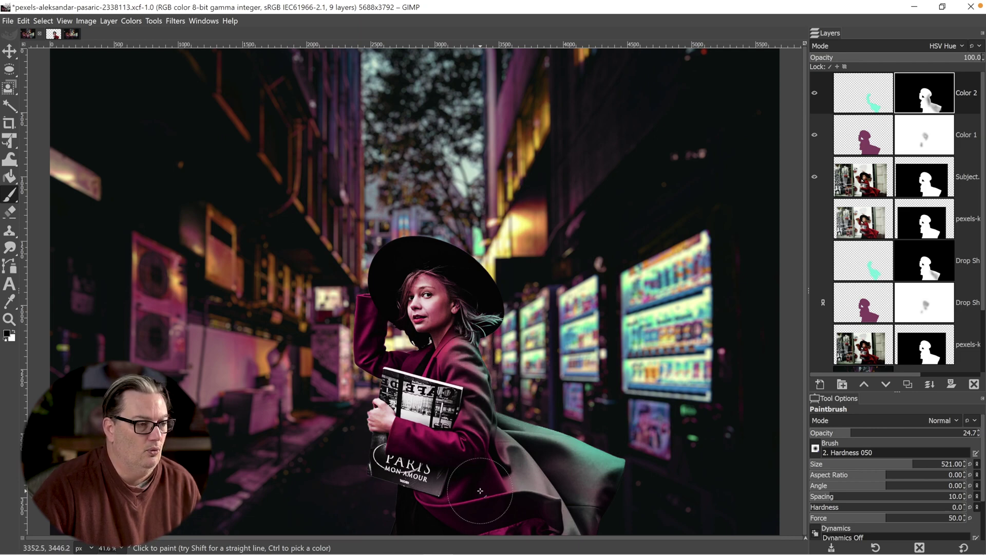
key(x)
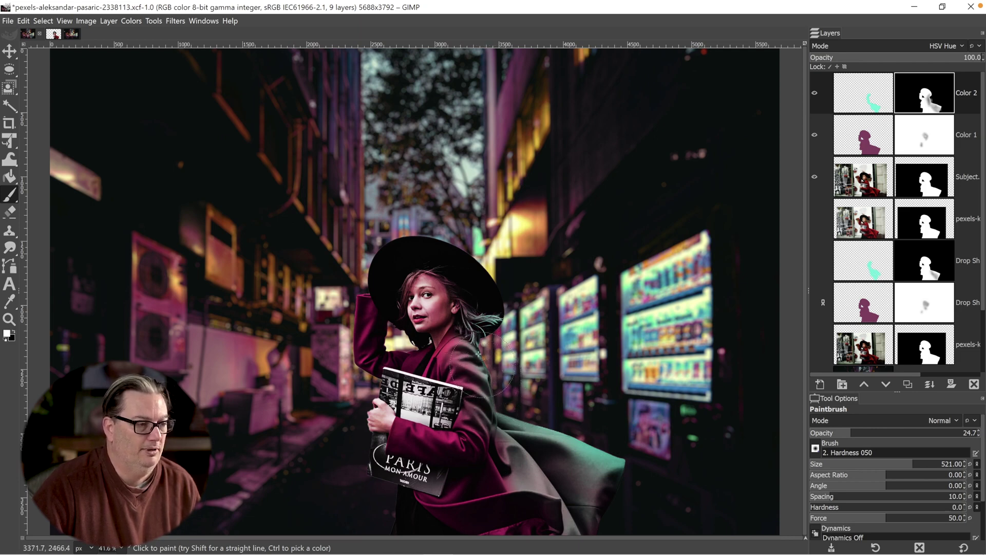